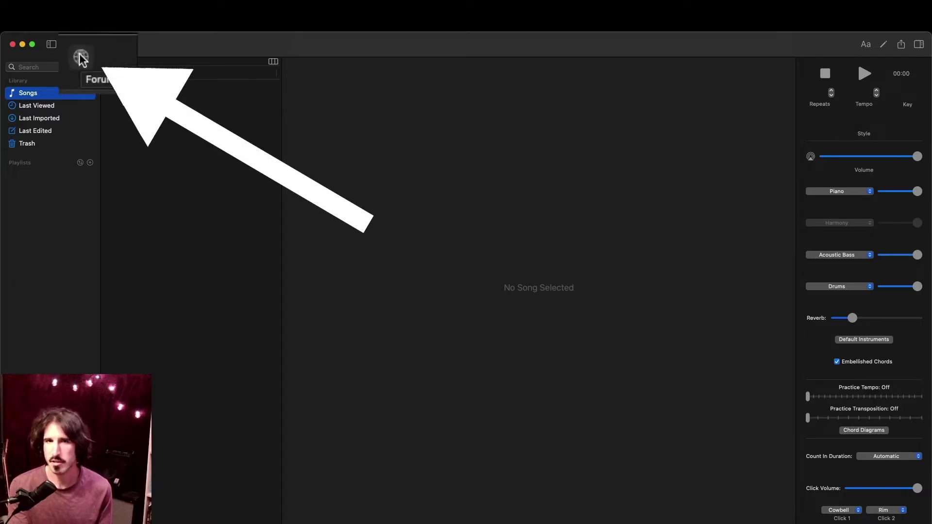
# - From the iReal Pro forum's Main Playlists page, request the Jazz 1410 playlist link
pyautogui.click(76, 52)
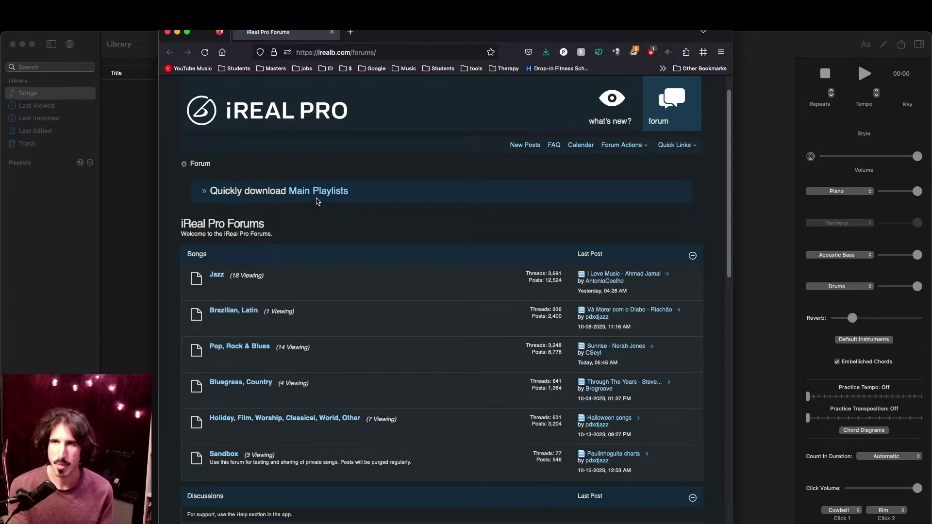
pyautogui.click(318, 191)
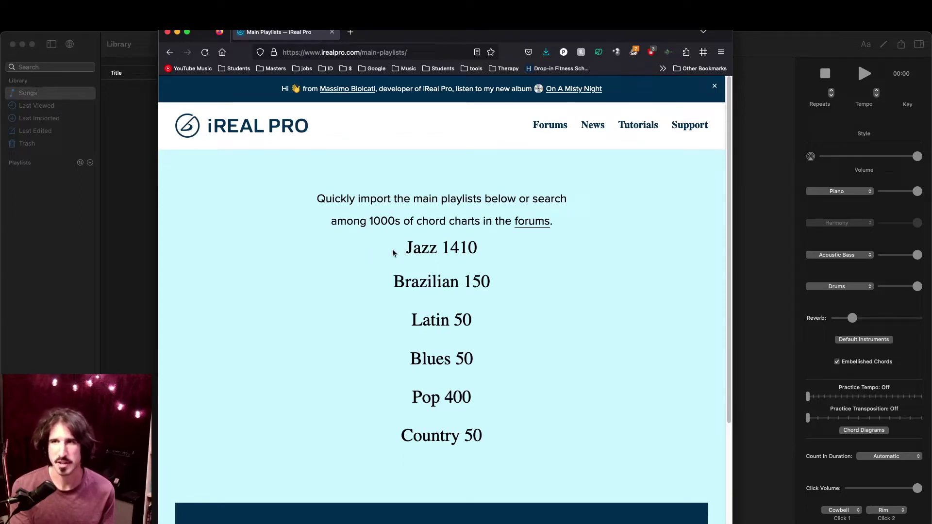
pyautogui.click(412, 249)
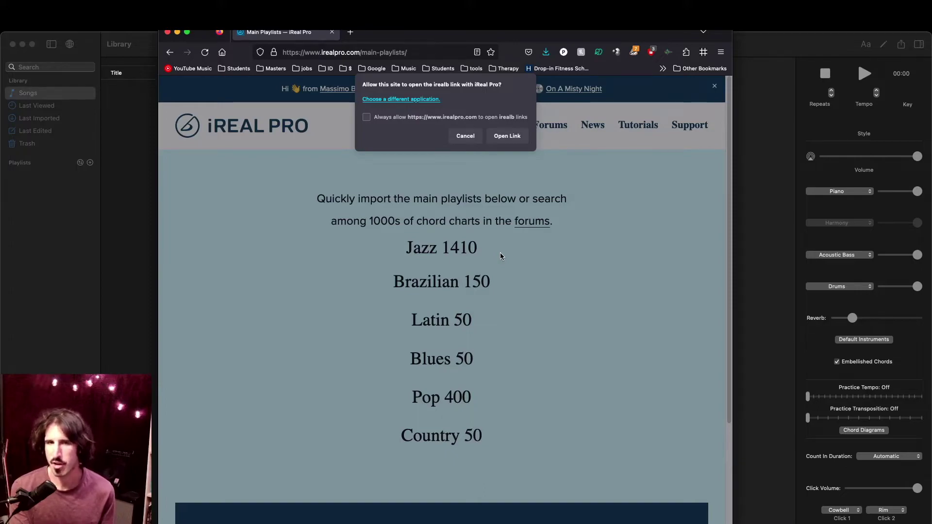
# - Let Firefox open the link and import all 1410 Jazz 1410 songs into iReal Pro
pyautogui.press('Return')
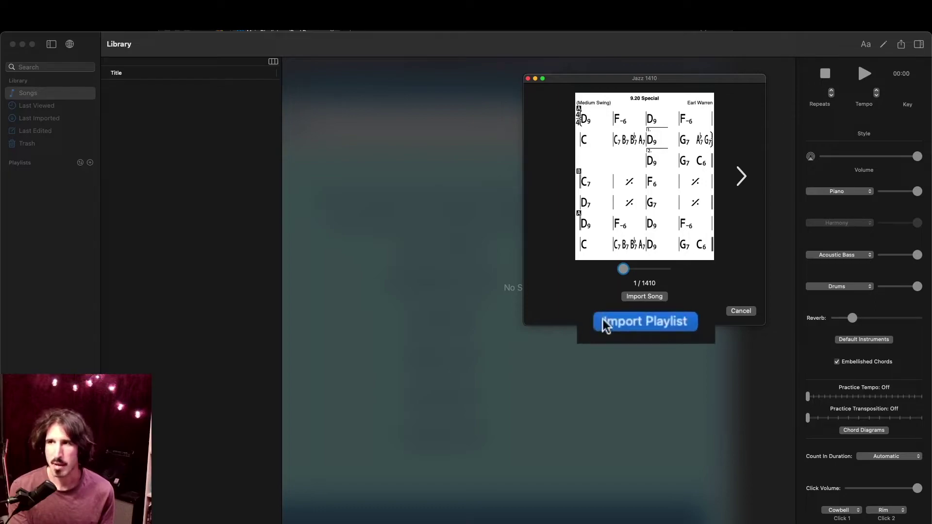
pyautogui.click(621, 314)
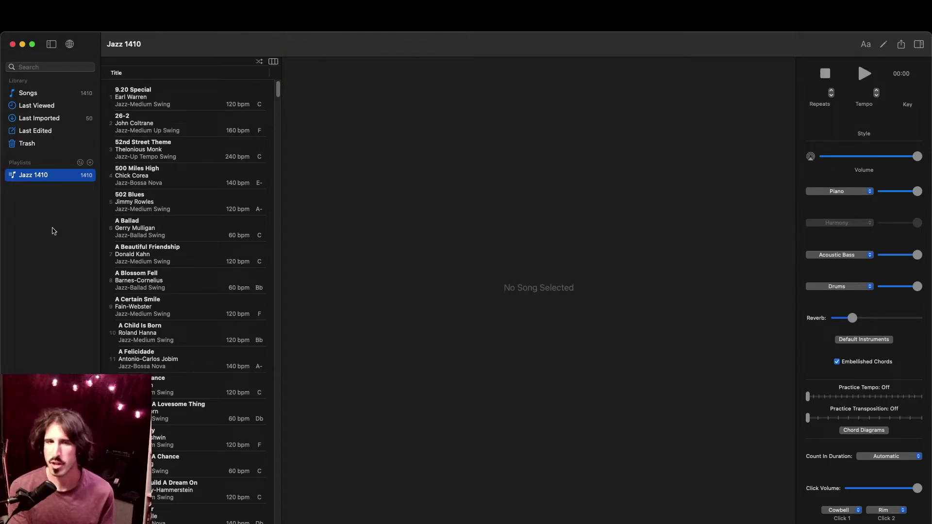
# - Hide and restore the library sidebar, then list all Songs in the library
pyautogui.press('Tab')
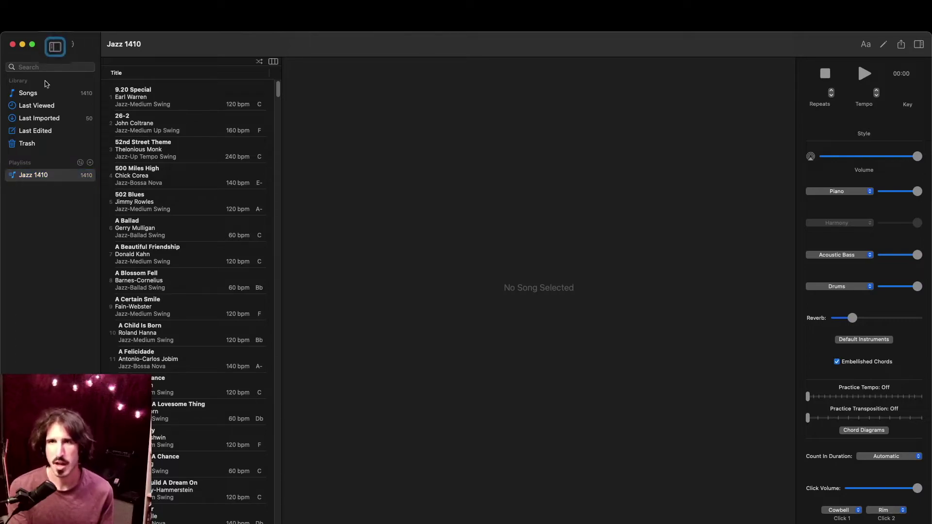
pyautogui.click(53, 47)
pyautogui.click(54, 53)
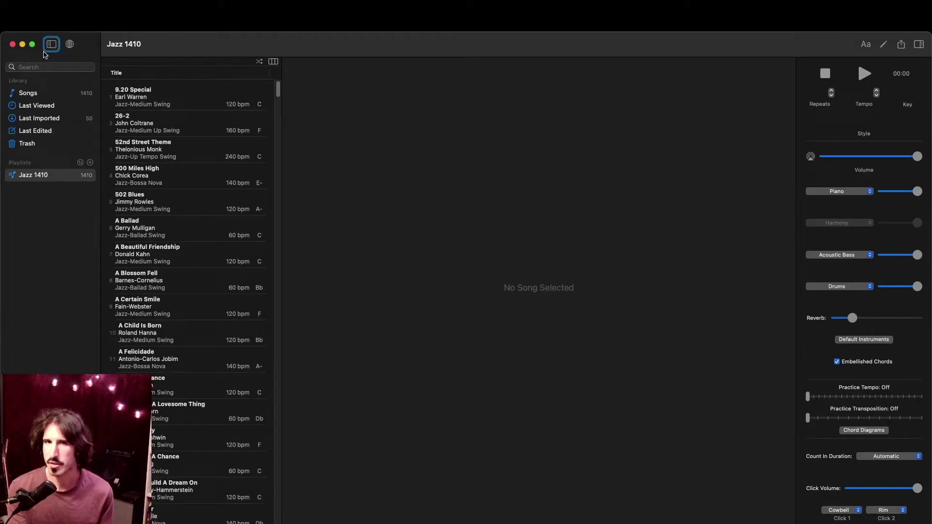
pyautogui.click(54, 67)
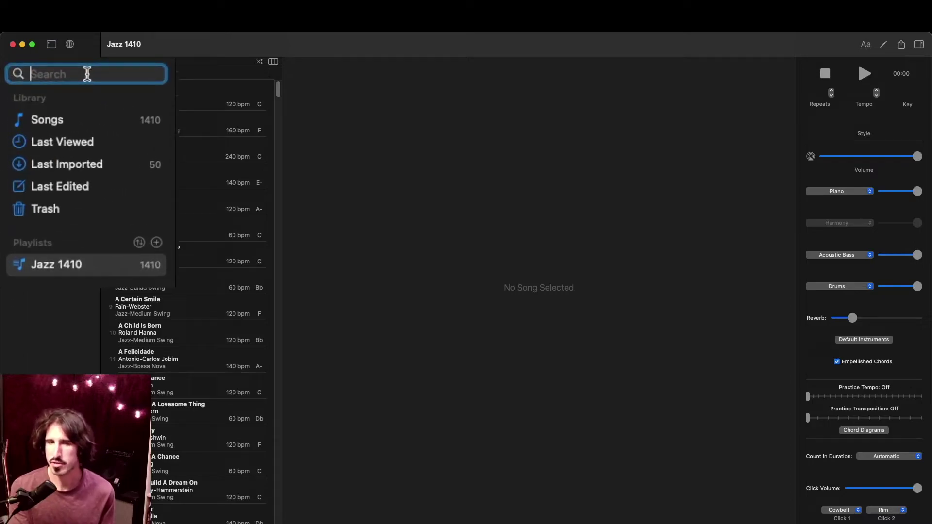
pyautogui.click(84, 113)
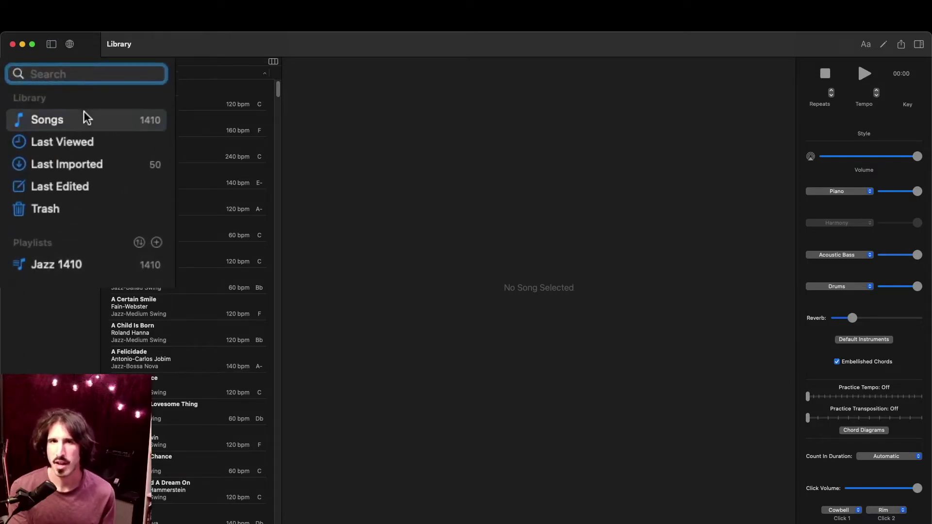
pyautogui.click(84, 112)
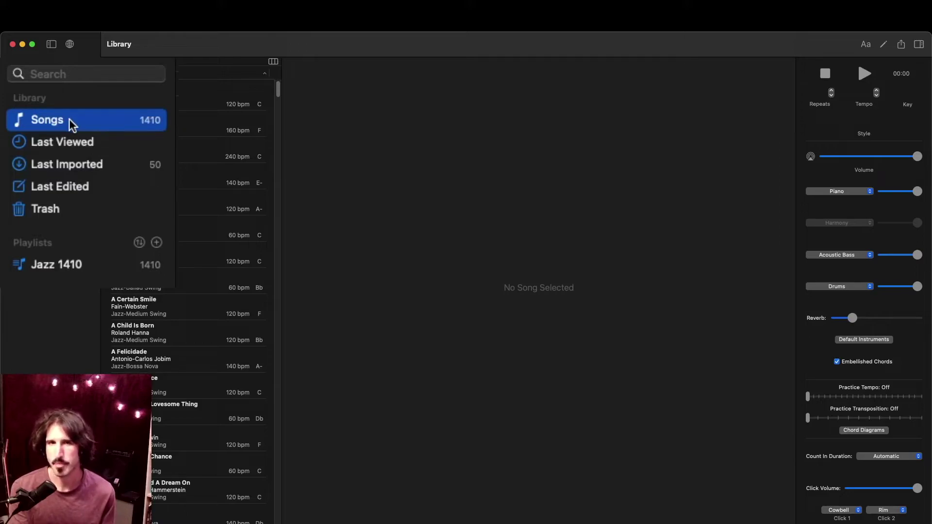
# - Browse Last Viewed, Last Imported and Last Edited, checking Last Edited's clear option without using it
pyautogui.click(85, 137)
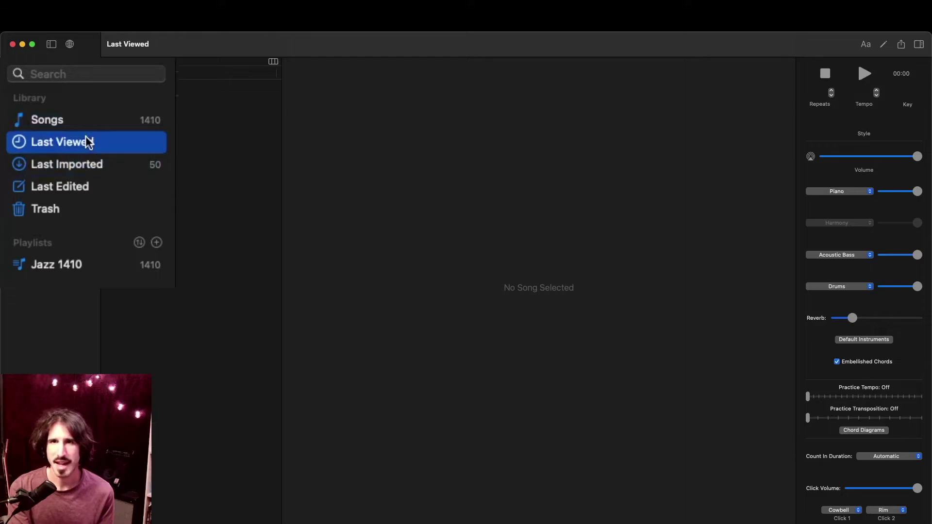
pyautogui.click(81, 165)
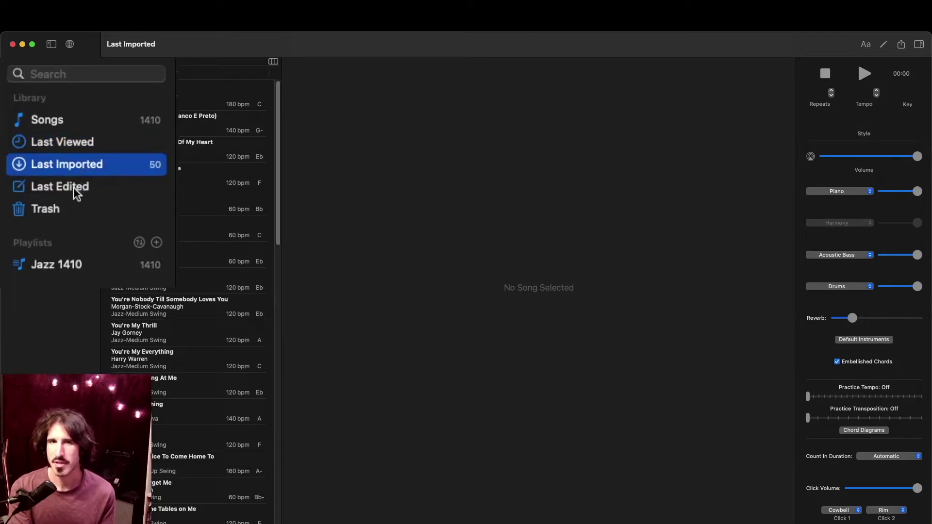
pyautogui.click(74, 188)
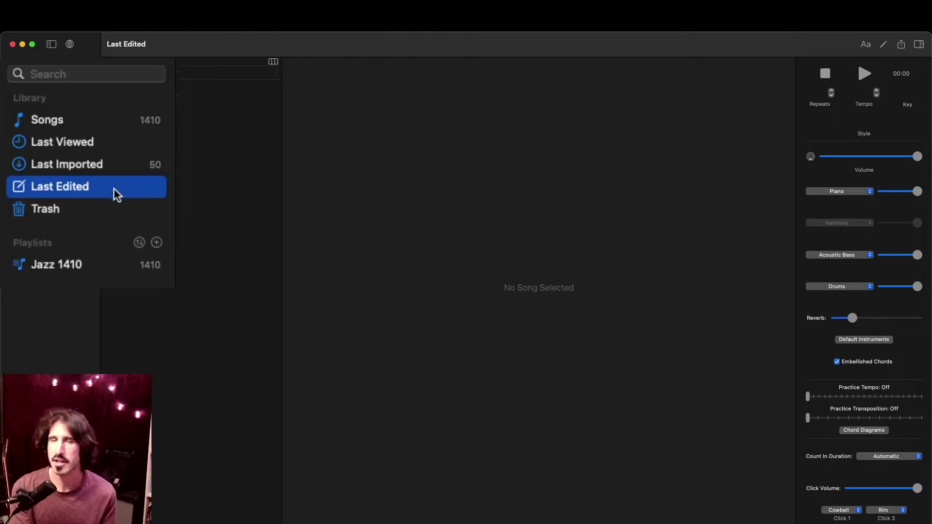
pyautogui.rightClick(56, 185)
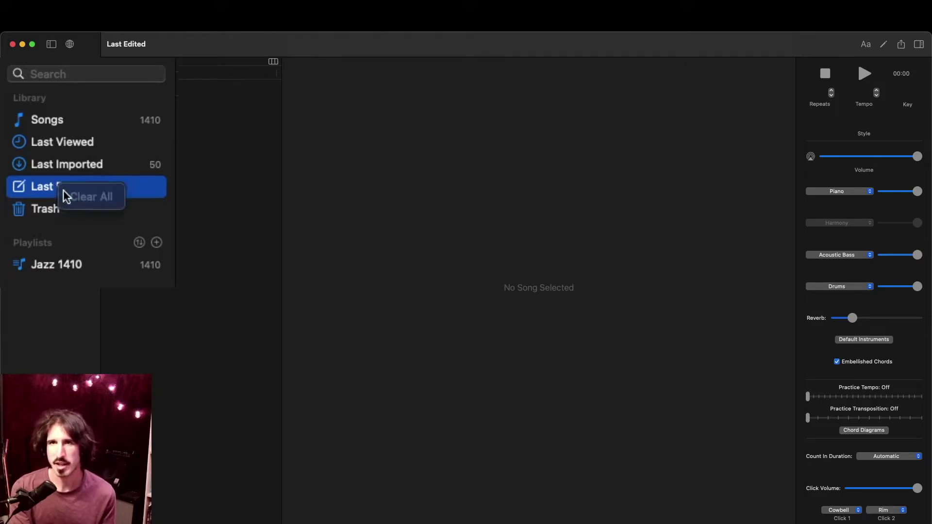
pyautogui.click(42, 193)
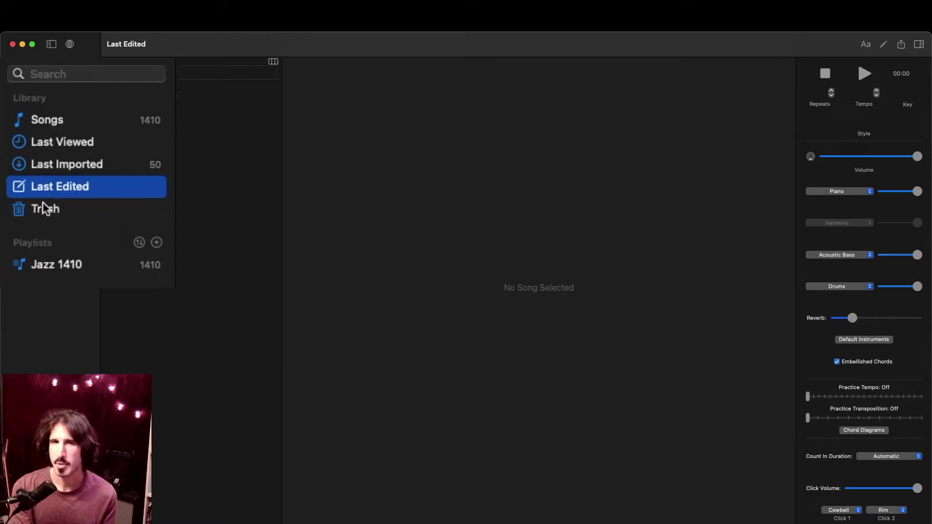
# - Show the empty Trash and check its Empty option without emptying it
pyautogui.click(44, 210)
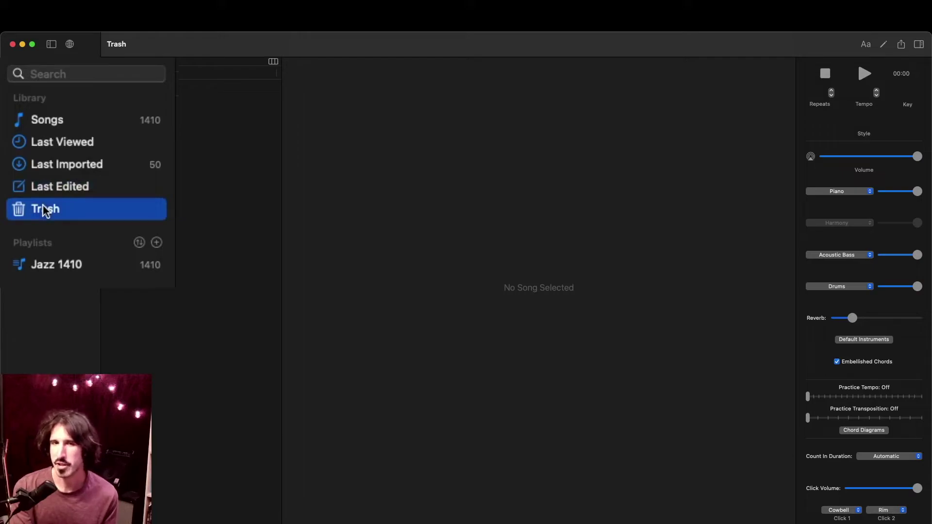
pyautogui.rightClick(44, 211)
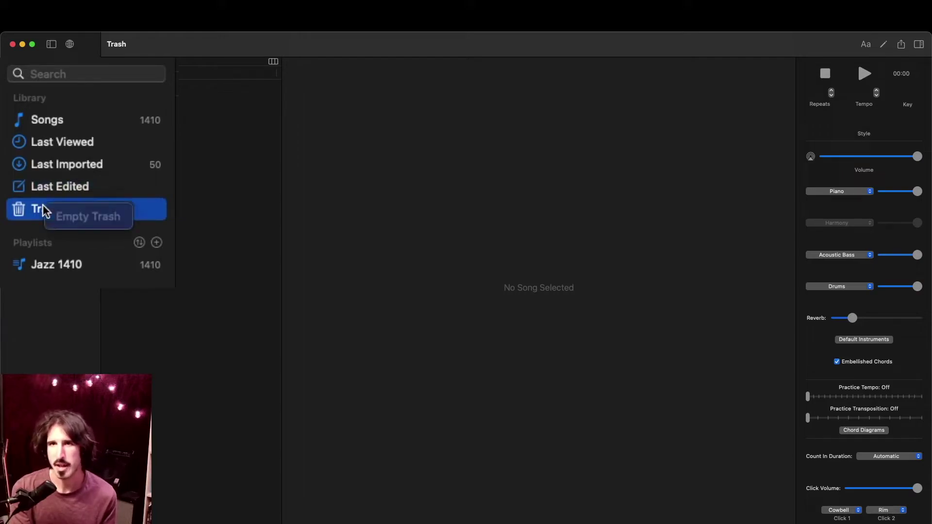
pyautogui.click(43, 206)
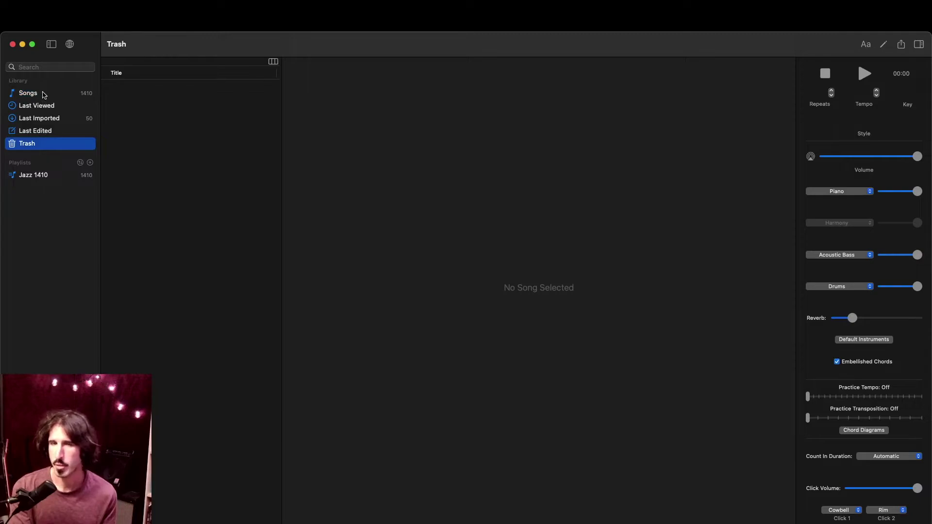
pyautogui.click(44, 95)
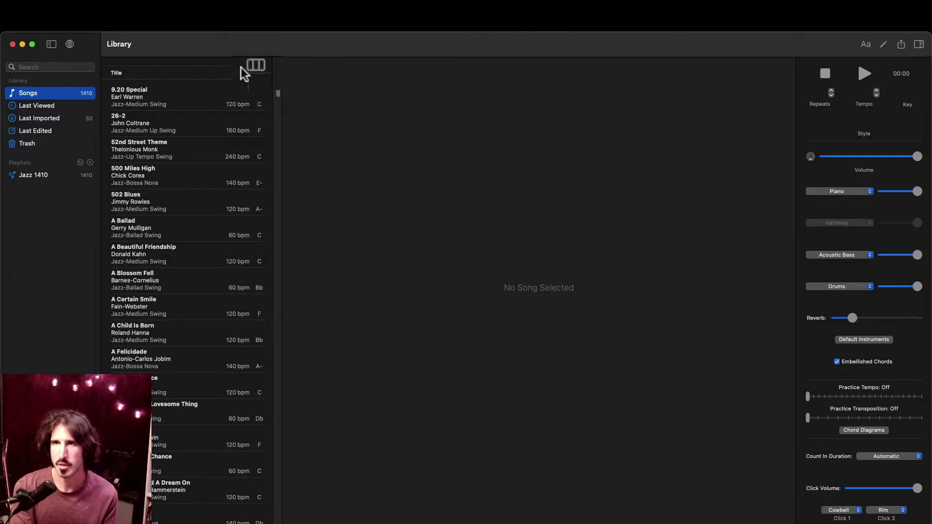
pyautogui.click(256, 64)
pyautogui.click(154, 77)
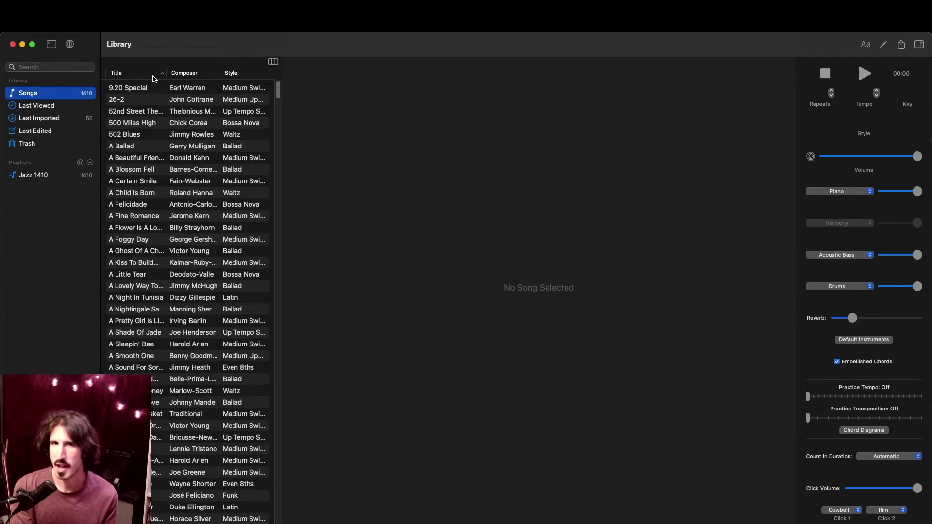
pyautogui.click(153, 77)
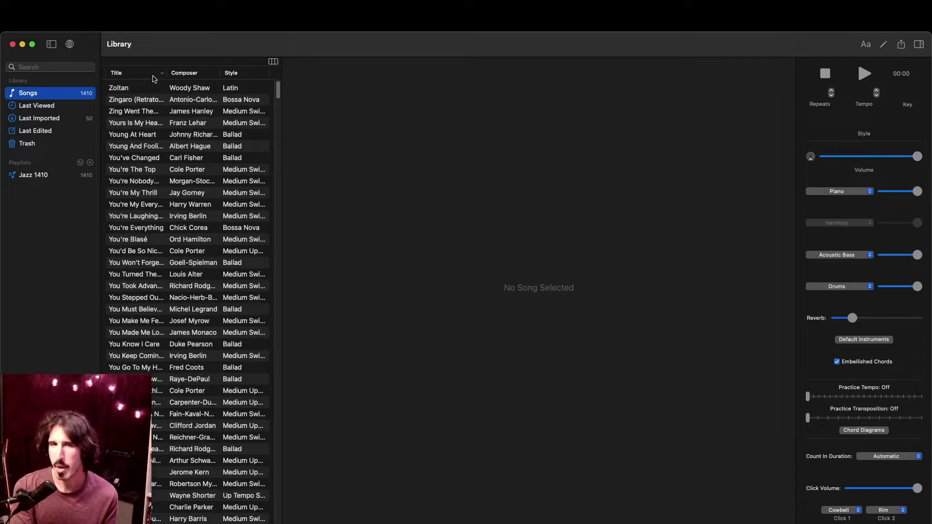
pyautogui.click(154, 77)
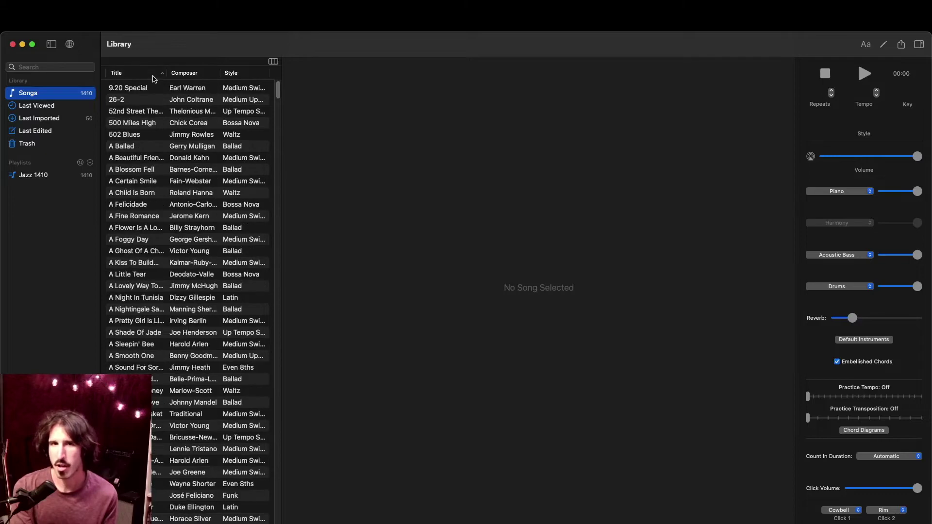
pyautogui.click(195, 77)
pyautogui.click(194, 75)
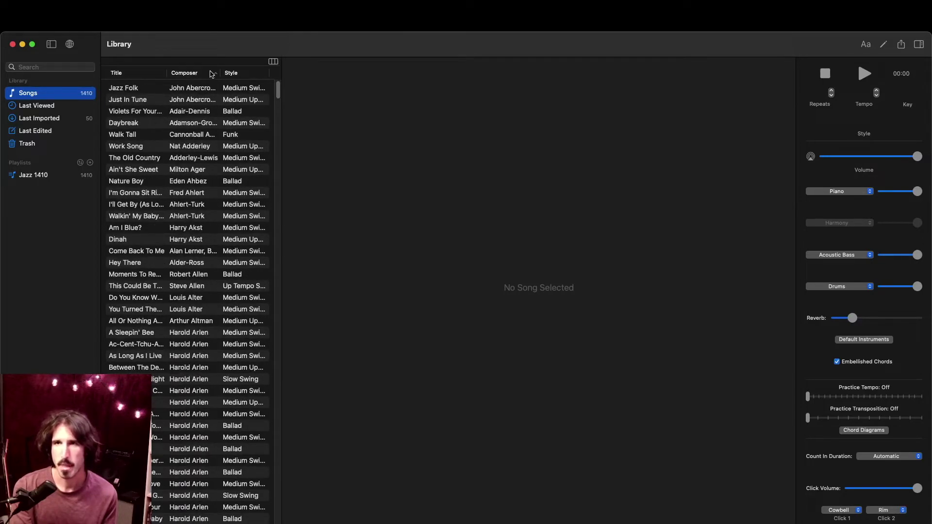
pyautogui.click(237, 76)
pyautogui.click(238, 76)
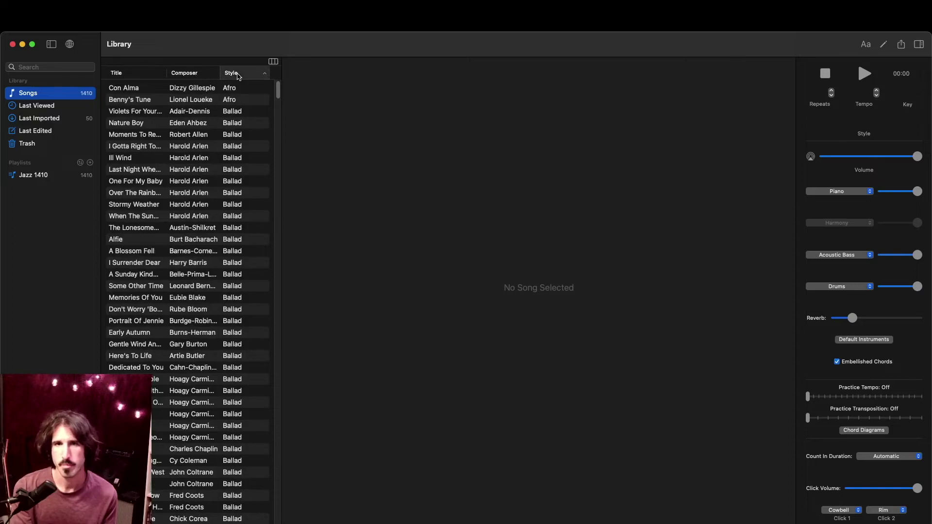
pyautogui.click(151, 79)
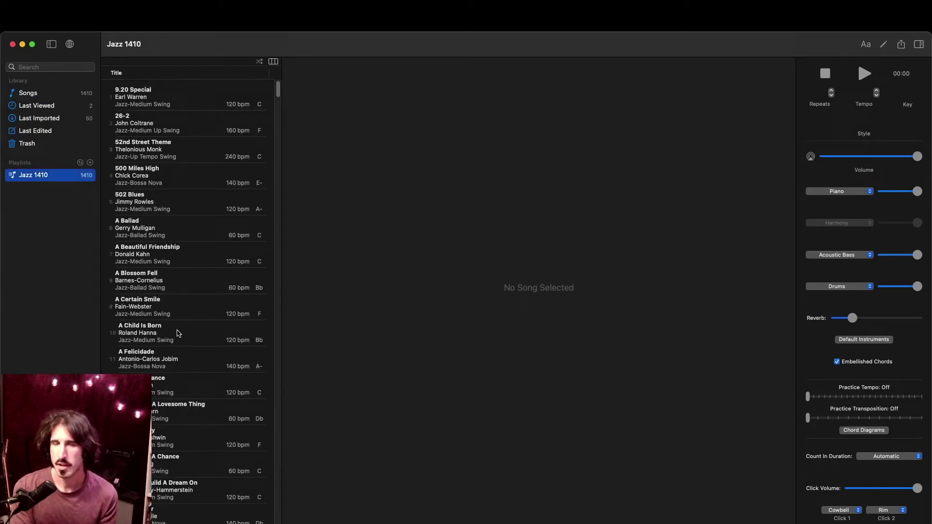
# - Open the A Child Is Born chart and set its repeats to 2
pyautogui.click(178, 334)
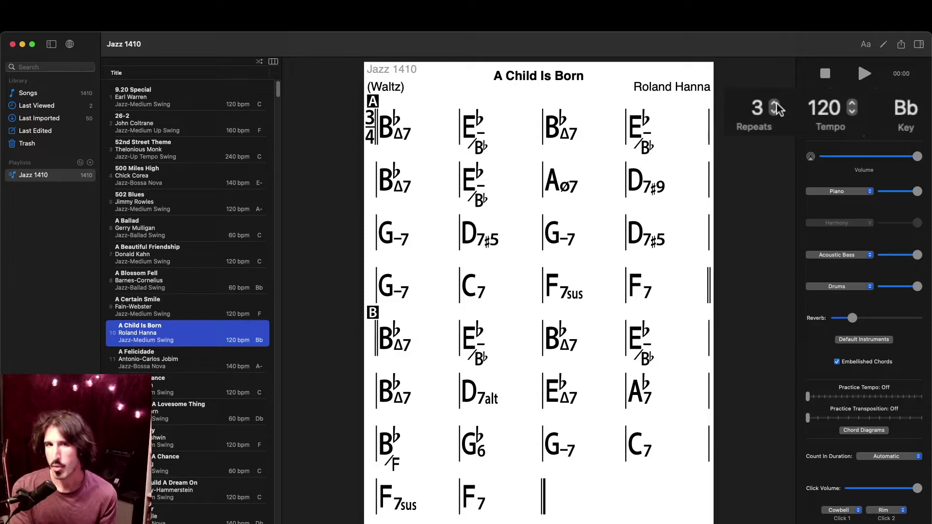
pyautogui.click(776, 108)
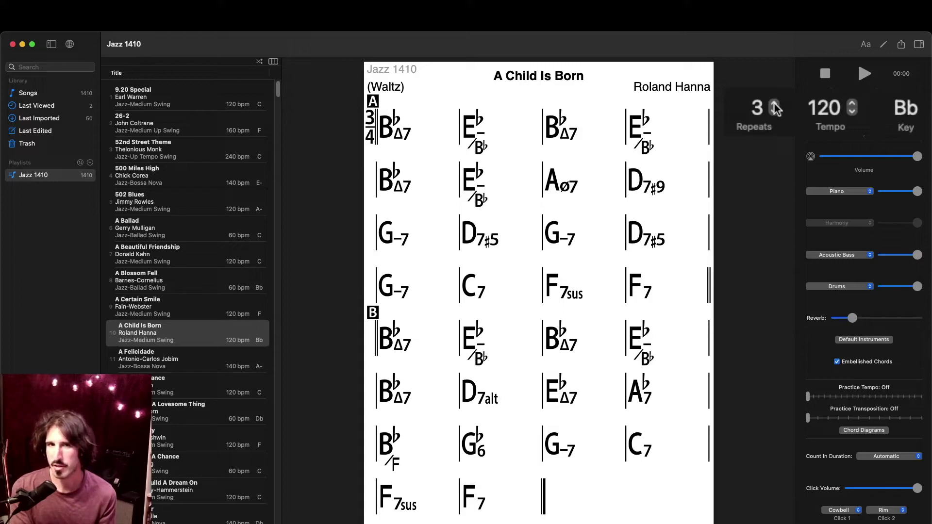
pyautogui.click(776, 106)
pyautogui.click(775, 106)
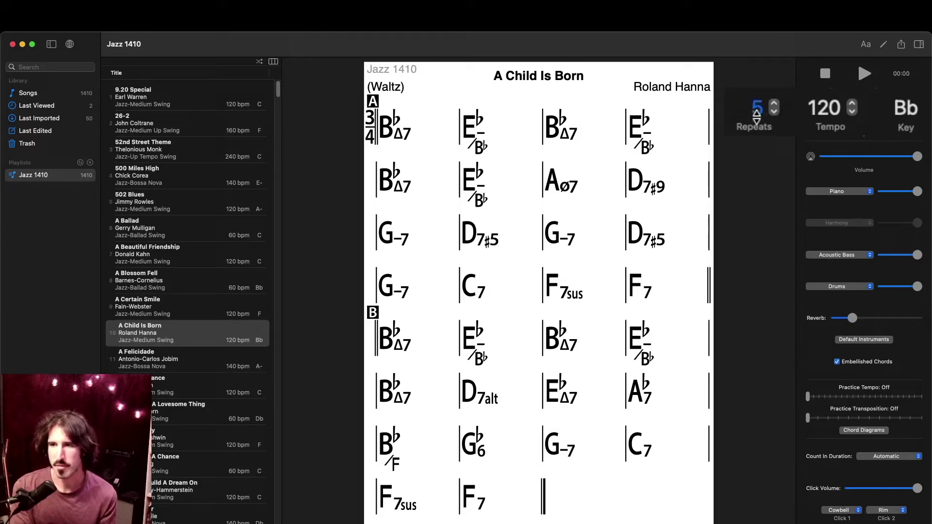
pyautogui.click(758, 108)
pyautogui.write('2')
pyautogui.press('Return')
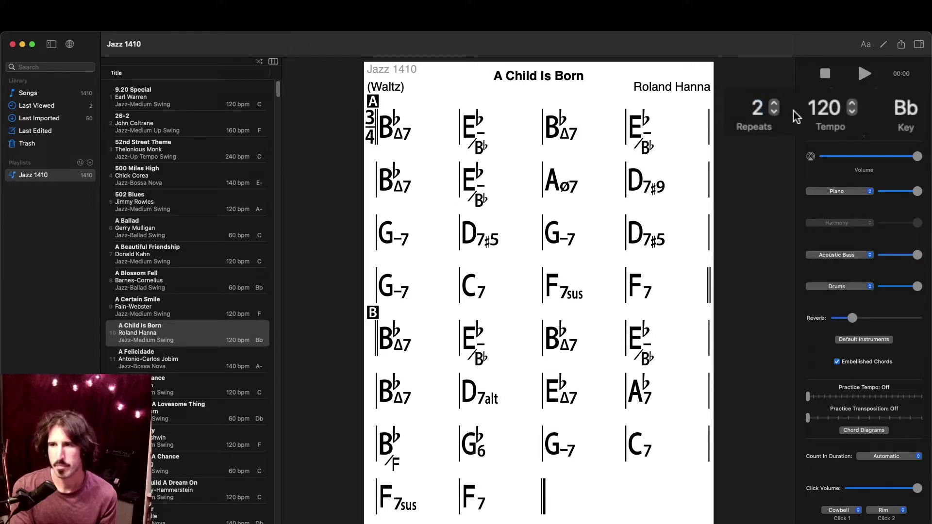
# - Set the tempo to 145 bpm, then raise it to 175 bpm
pyautogui.click(823, 107)
pyautogui.write('145')
pyautogui.press('Return')
pyautogui.moveTo(855, 85); pyautogui.dragTo(855, 71)
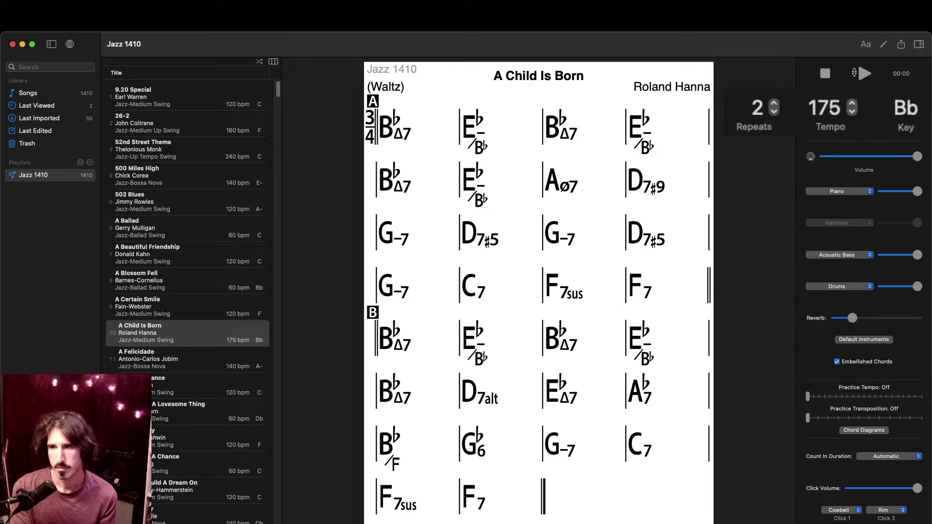
# - Transpose to Ab major, keep the current style, and turn the piano nearly silent
pyautogui.click(901, 112)
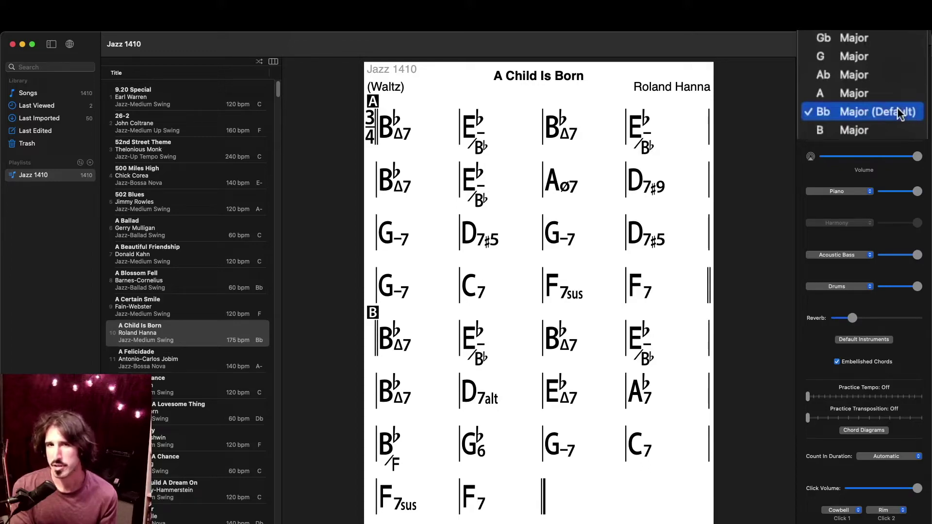
pyautogui.click(903, 84)
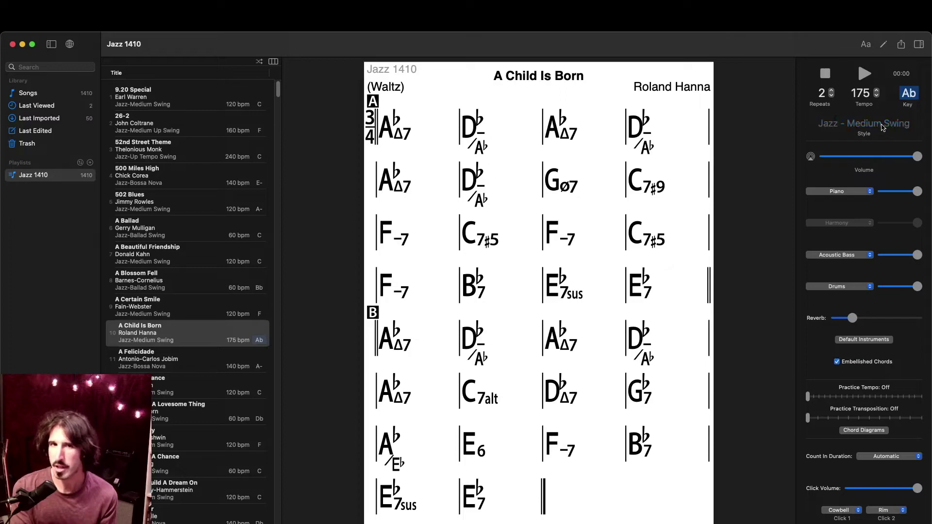
pyautogui.click(883, 127)
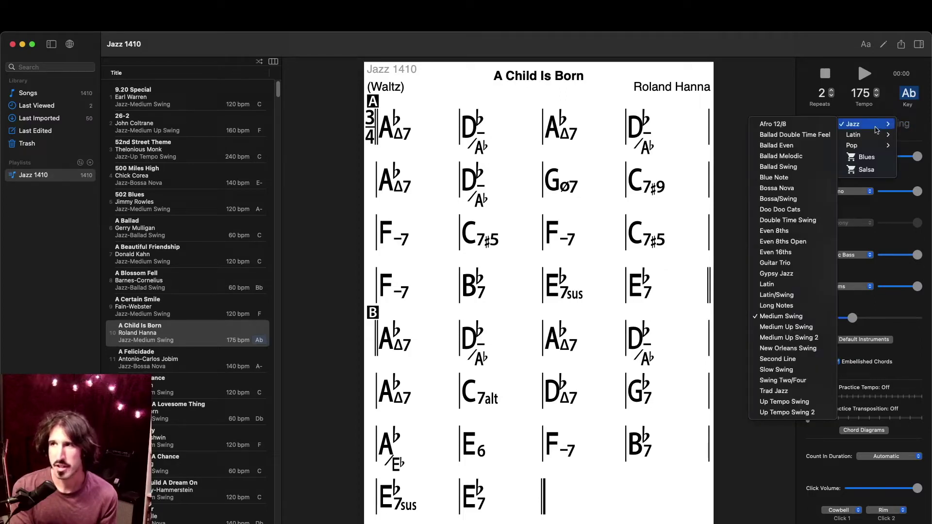
pyautogui.moveTo(875, 137)
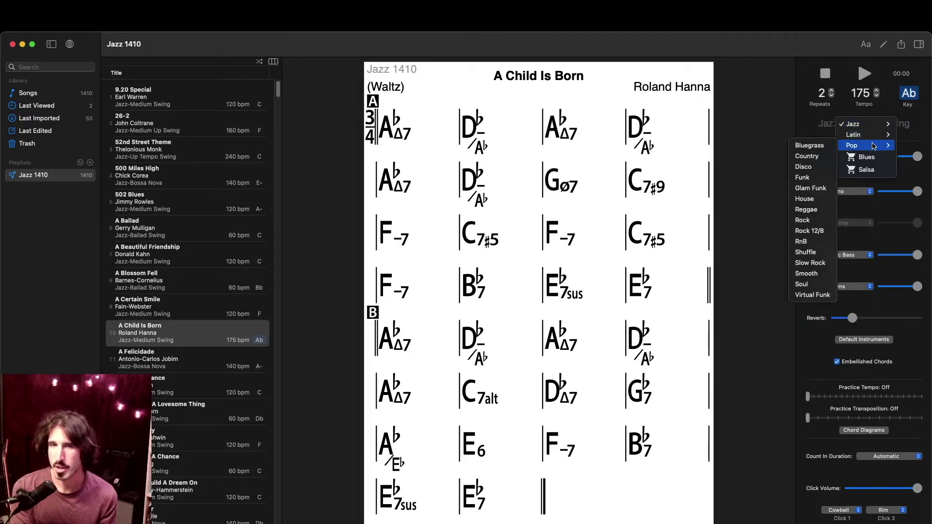
pyautogui.click(864, 165)
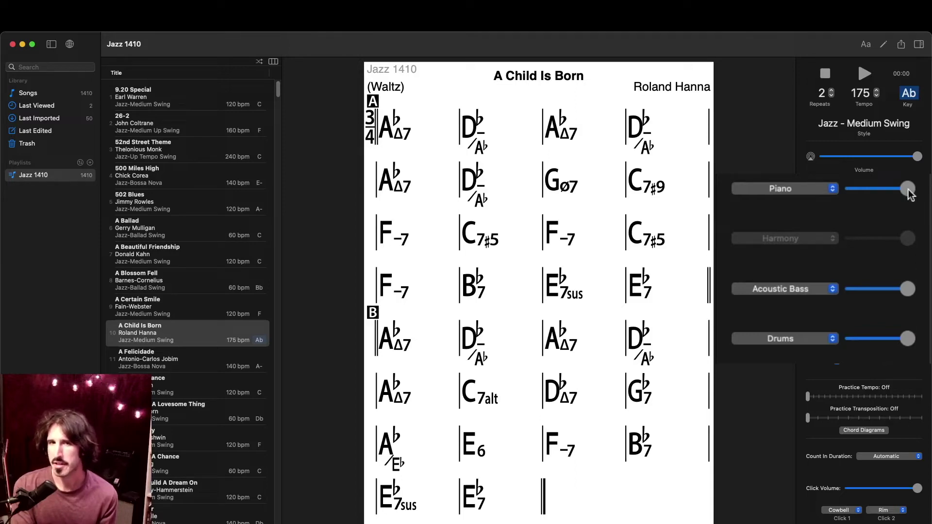
pyautogui.moveTo(883, 201); pyautogui.dragTo(855, 207)
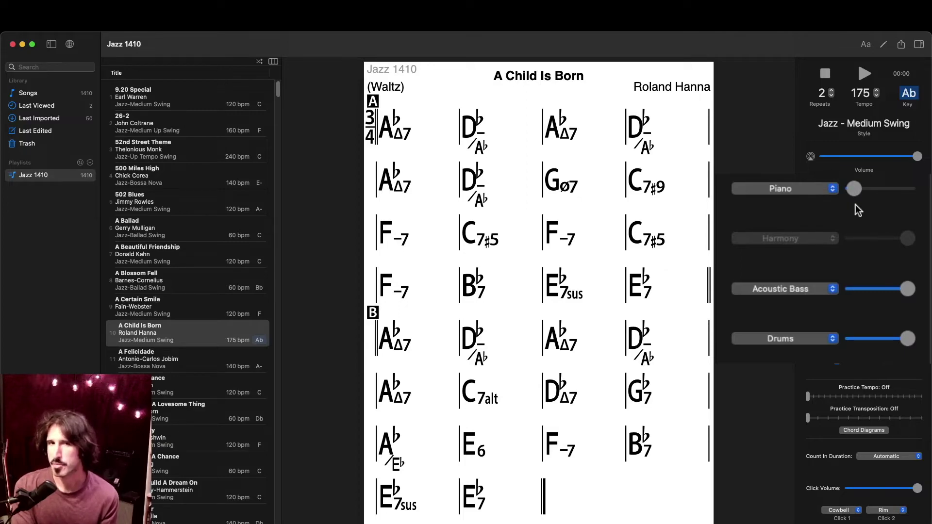
pyautogui.click(831, 191)
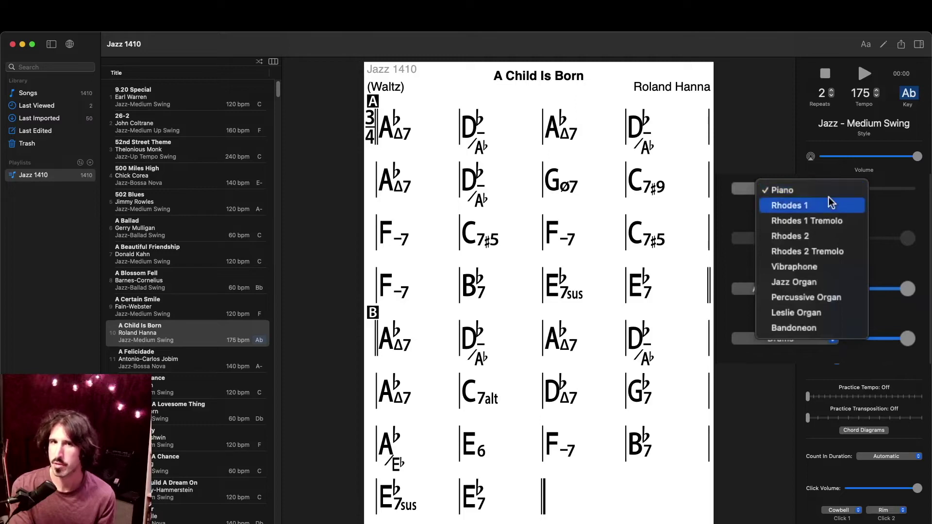
pyautogui.click(826, 263)
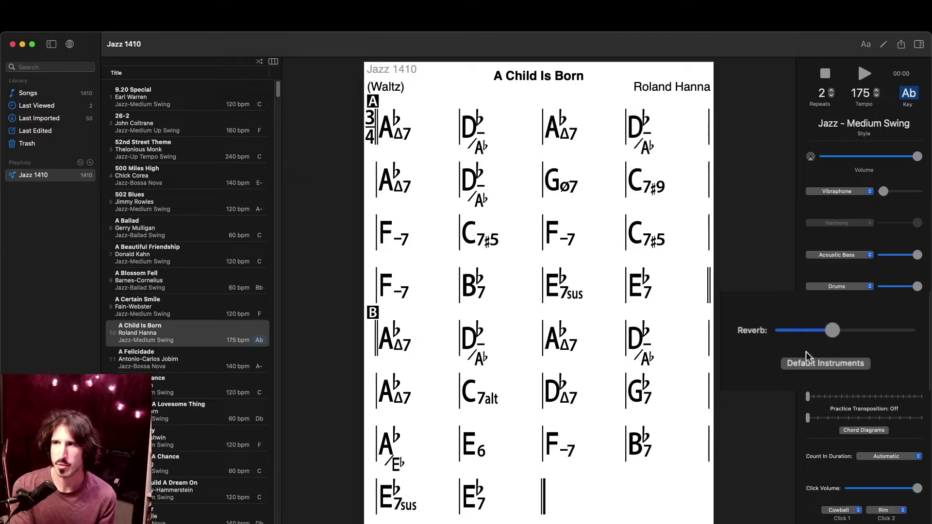
pyautogui.click(799, 367)
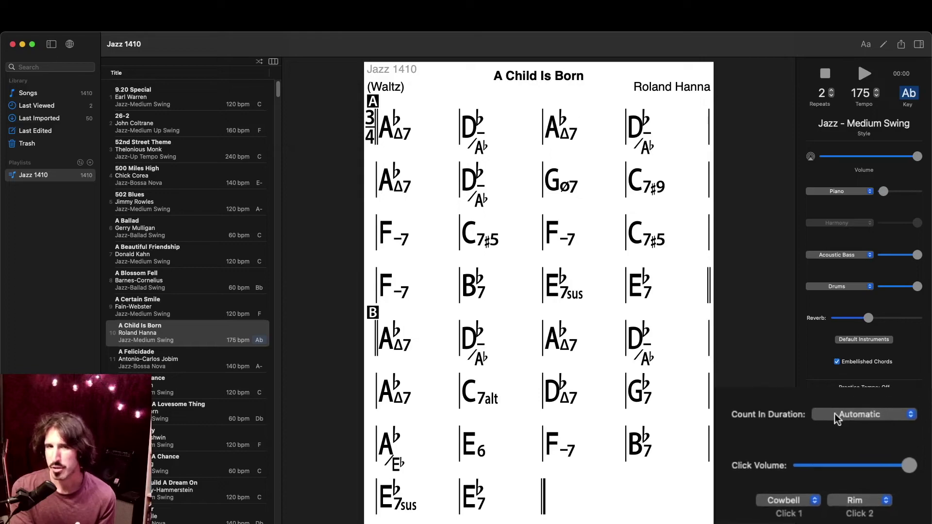
pyautogui.click(835, 414)
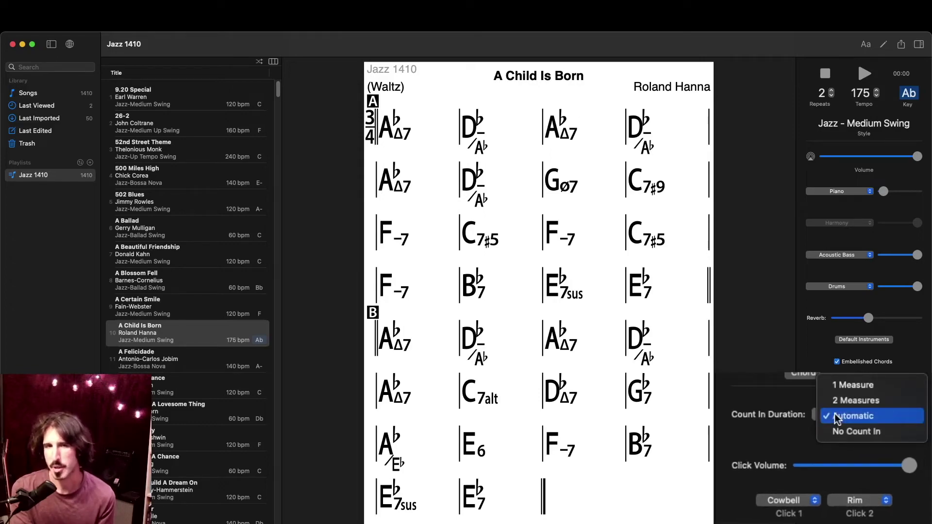
pyautogui.click(837, 418)
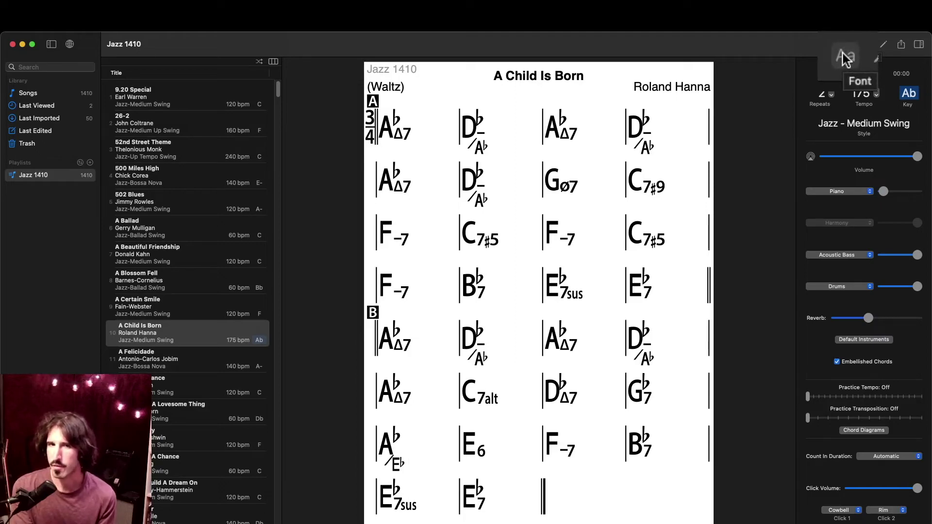
# - Try handwritten, number notation, guitar diagram and one-hand piano chord displays on the chart
pyautogui.click(845, 57)
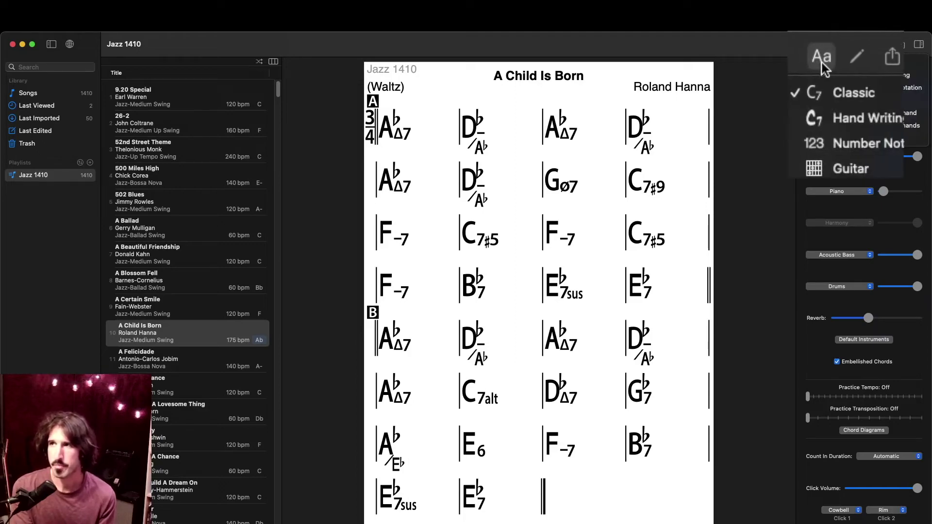
pyautogui.click(802, 112)
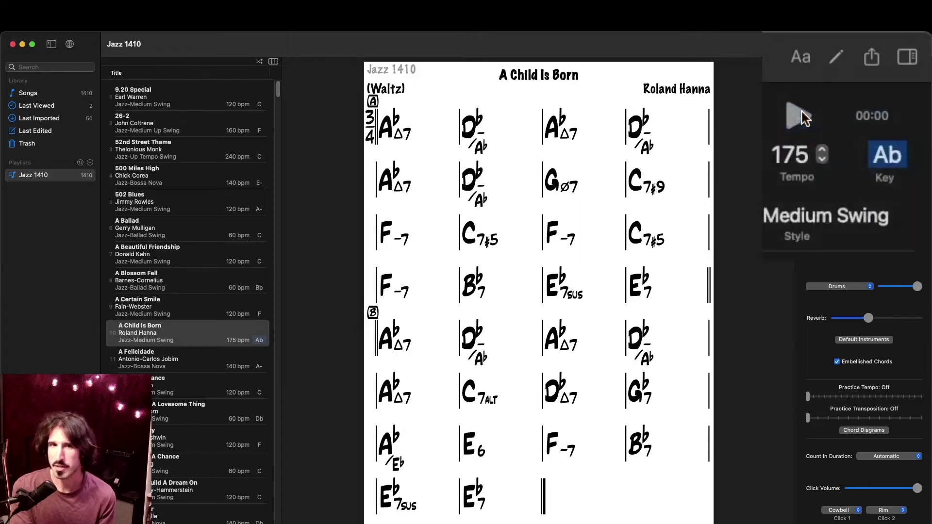
pyautogui.click(801, 57)
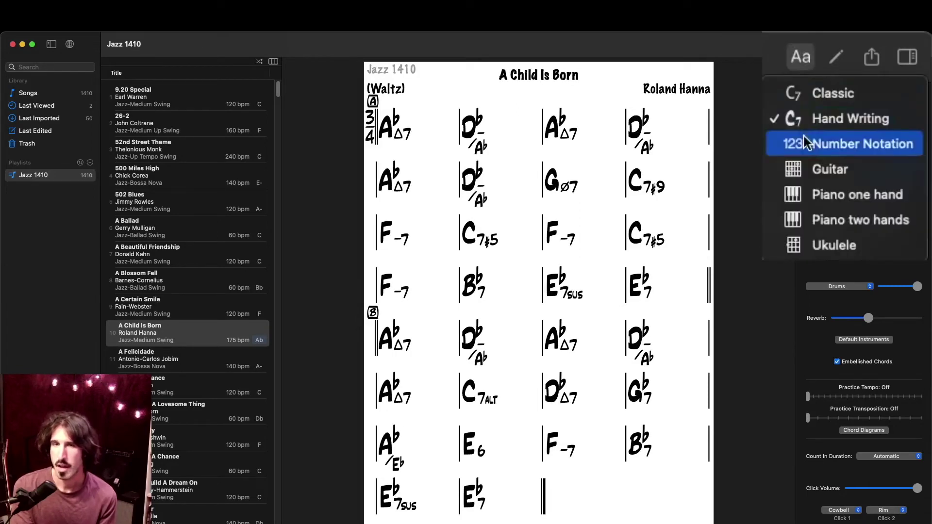
pyautogui.click(804, 142)
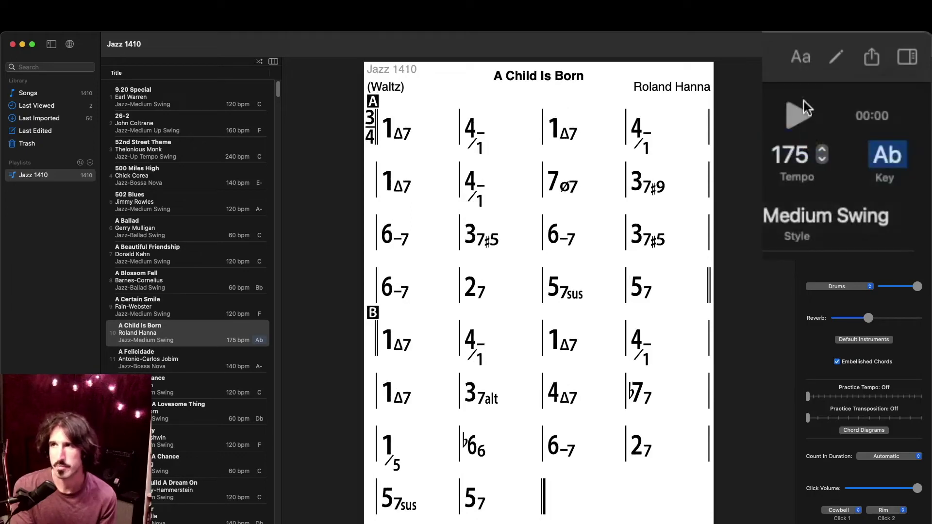
pyautogui.click(809, 62)
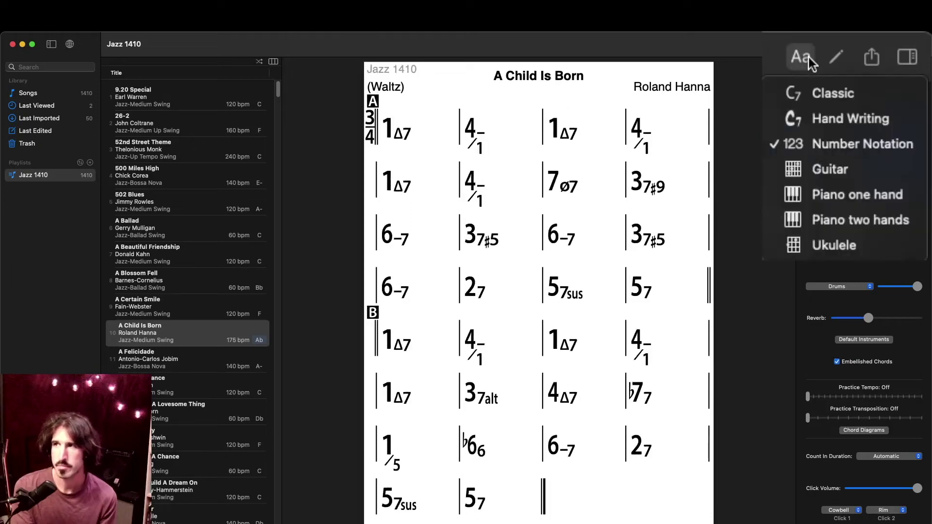
pyautogui.click(814, 168)
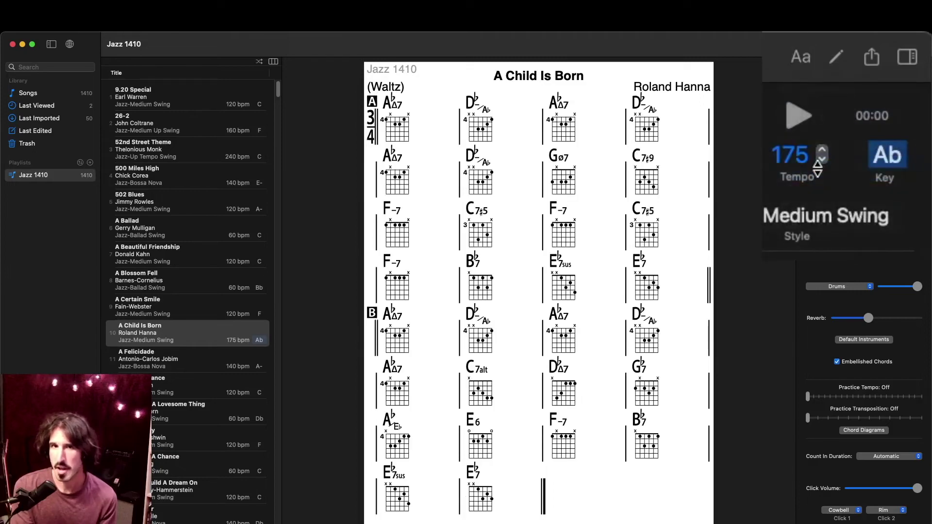
pyautogui.click(800, 64)
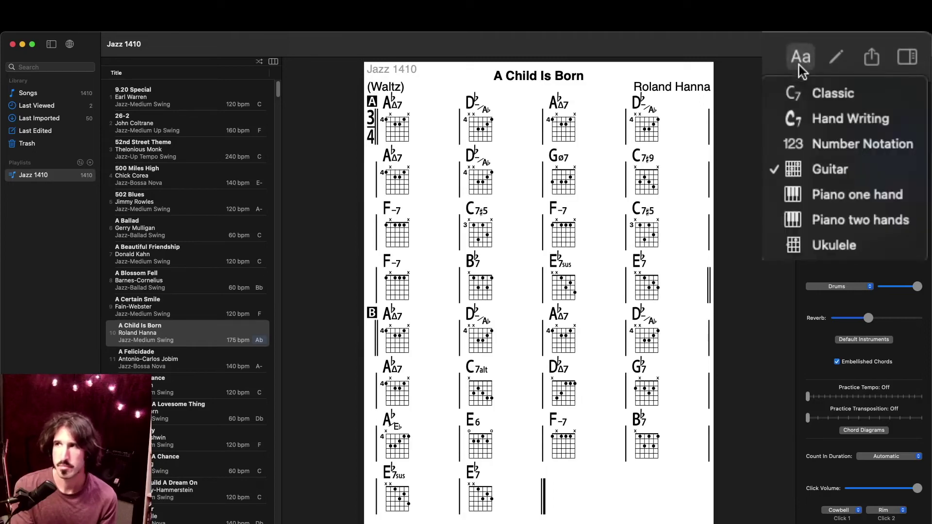
pyautogui.click(805, 193)
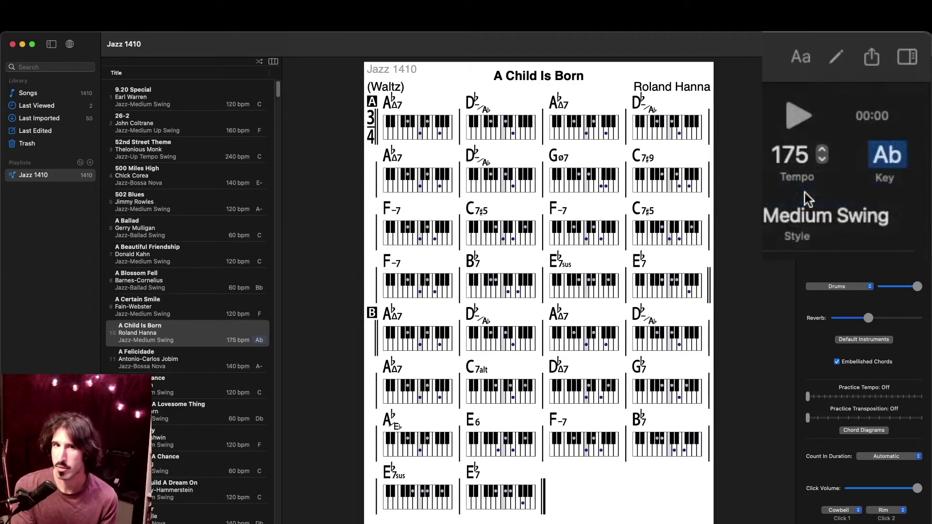
# - Try two-hand piano and ukulele diagrams, then return to Classic chord symbols
pyautogui.click(802, 59)
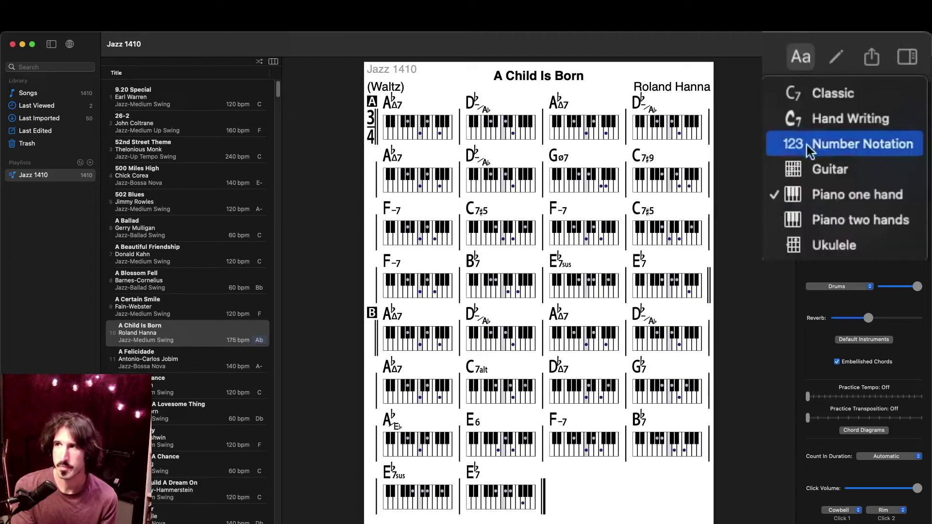
pyautogui.click(808, 225)
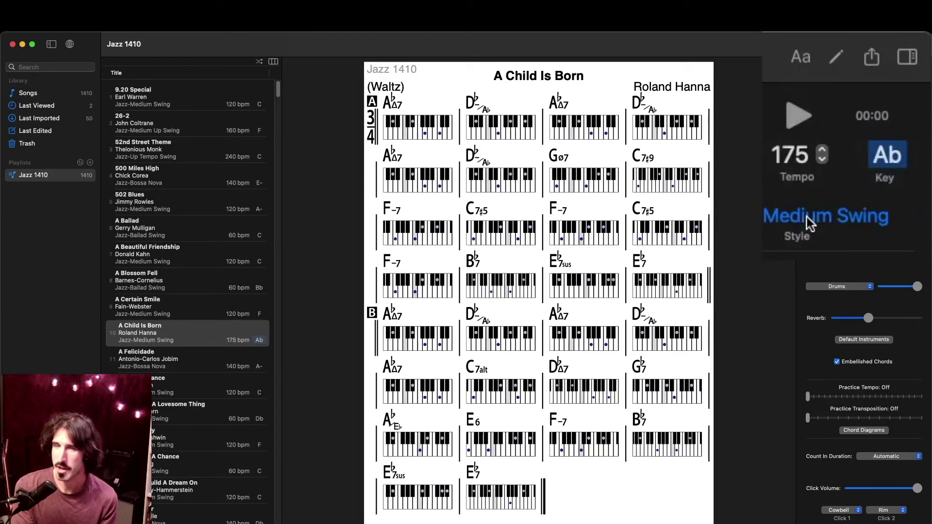
pyautogui.click(800, 58)
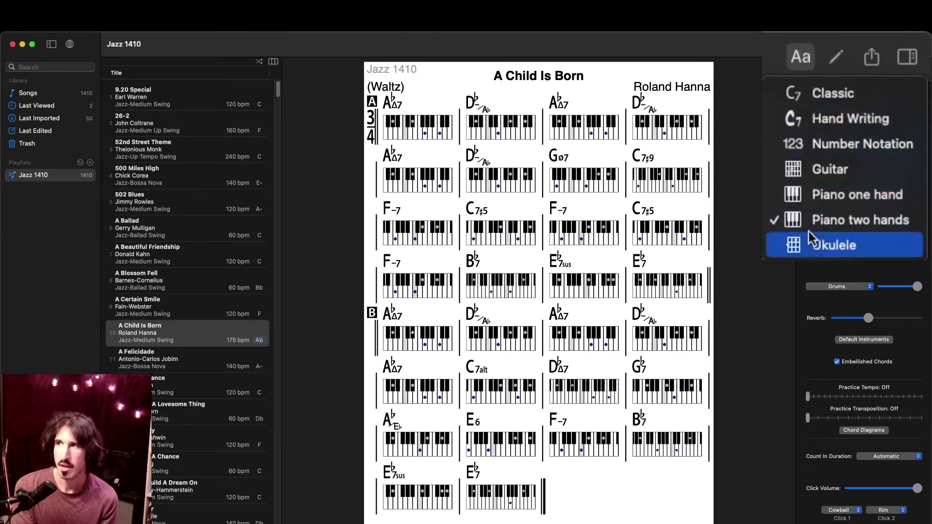
pyautogui.click(811, 247)
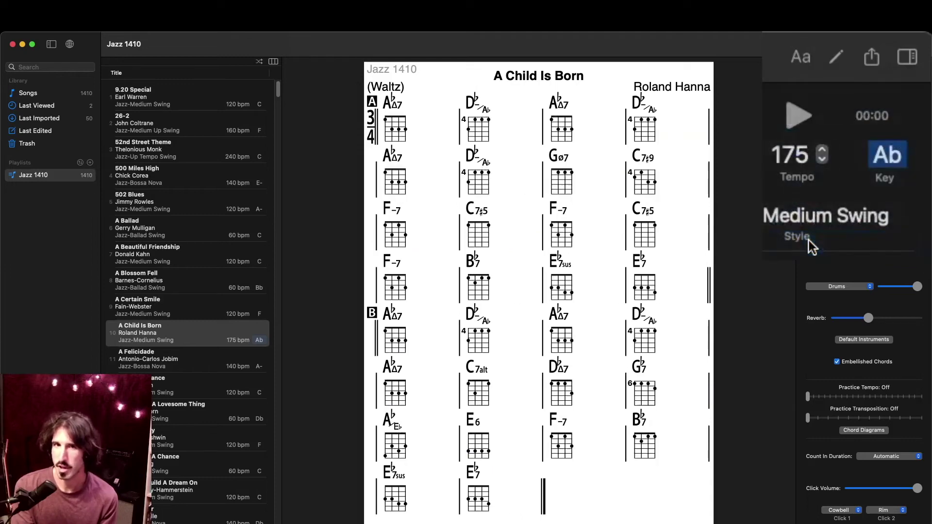
pyautogui.click(866, 44)
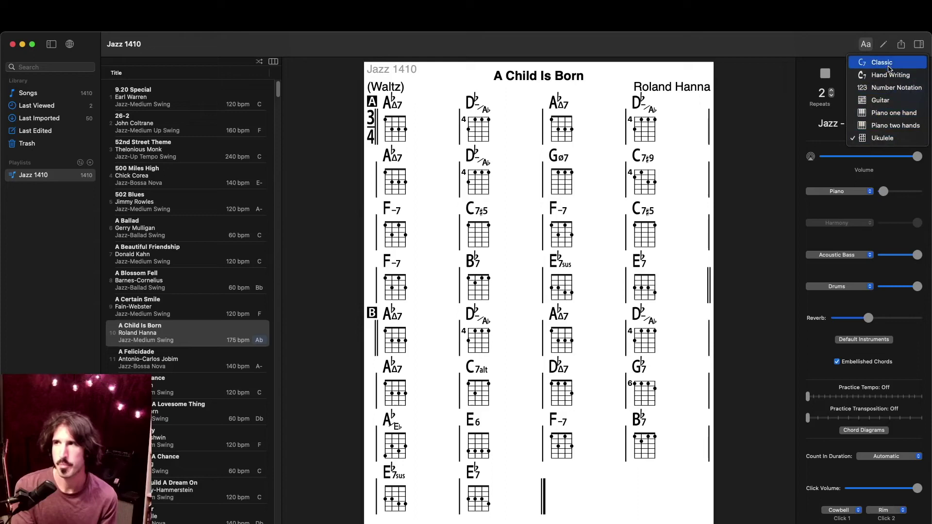
pyautogui.click(882, 63)
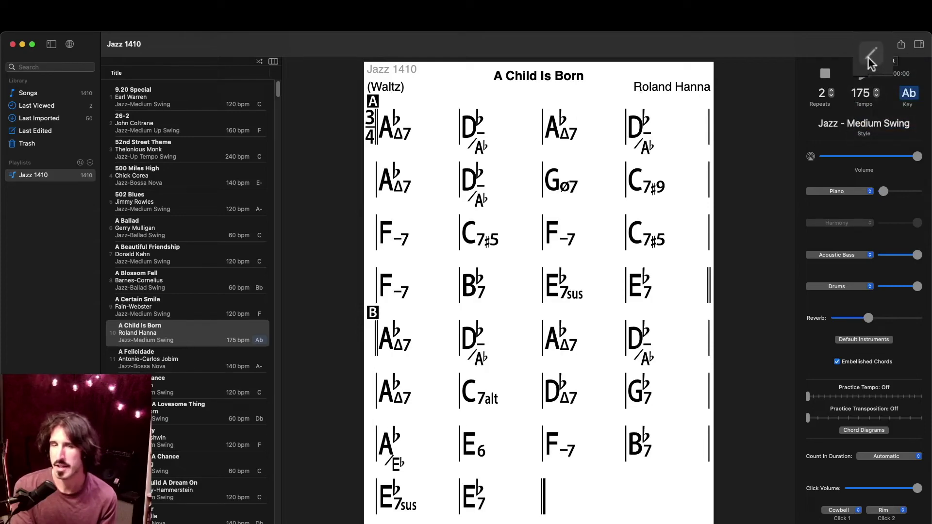
pyautogui.click(871, 58)
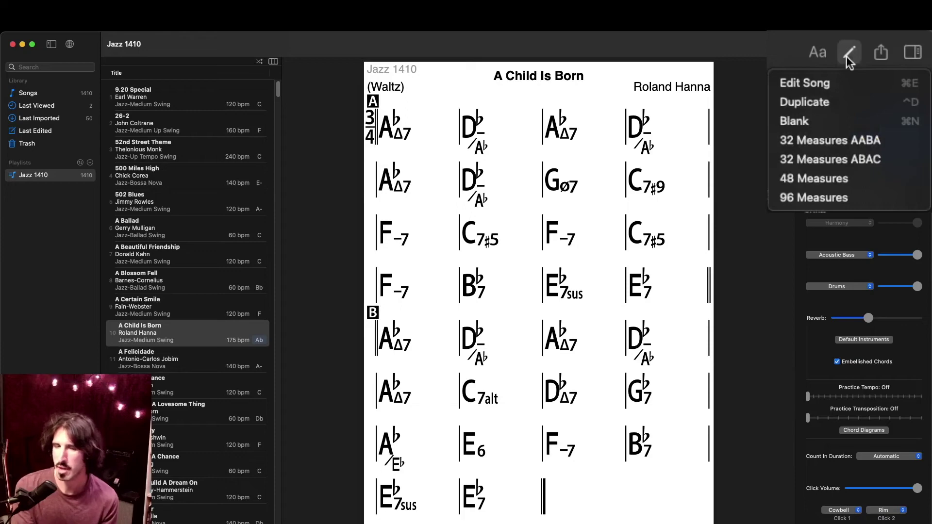
pyautogui.click(880, 54)
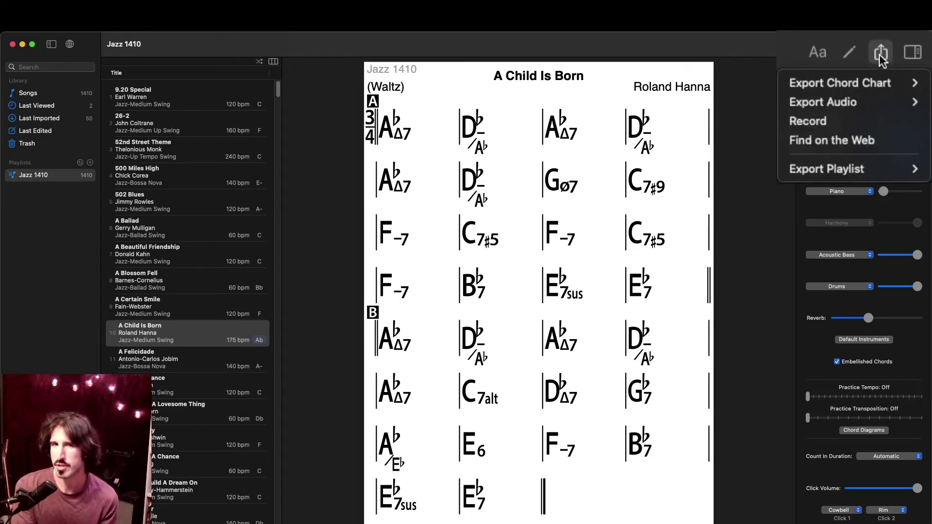
pyautogui.click(881, 56)
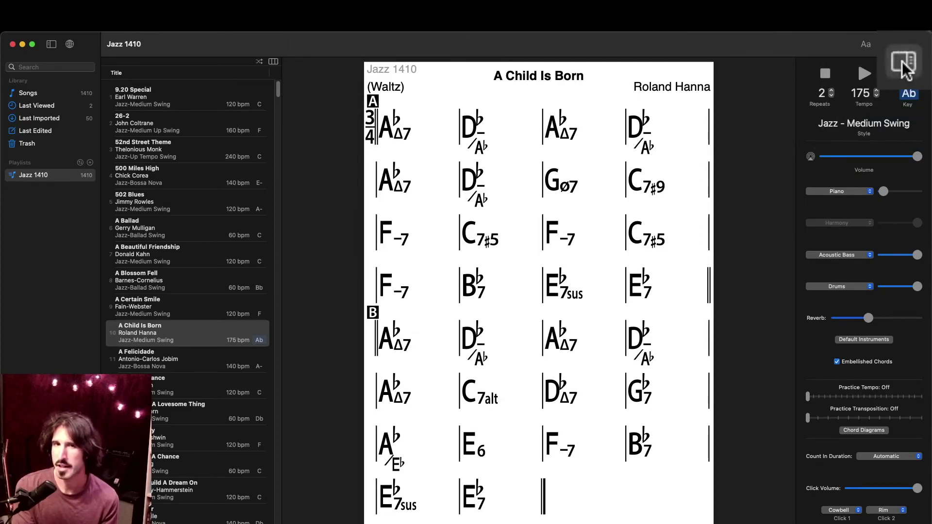
pyautogui.click(903, 61)
pyautogui.click(902, 61)
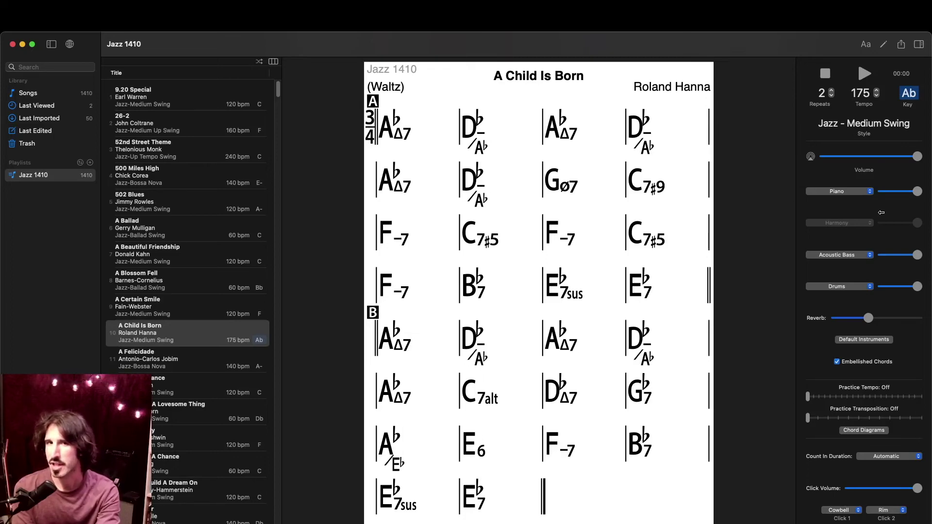
# - Play the backing track, stop it, and restart it at 170 bpm
pyautogui.press('space')
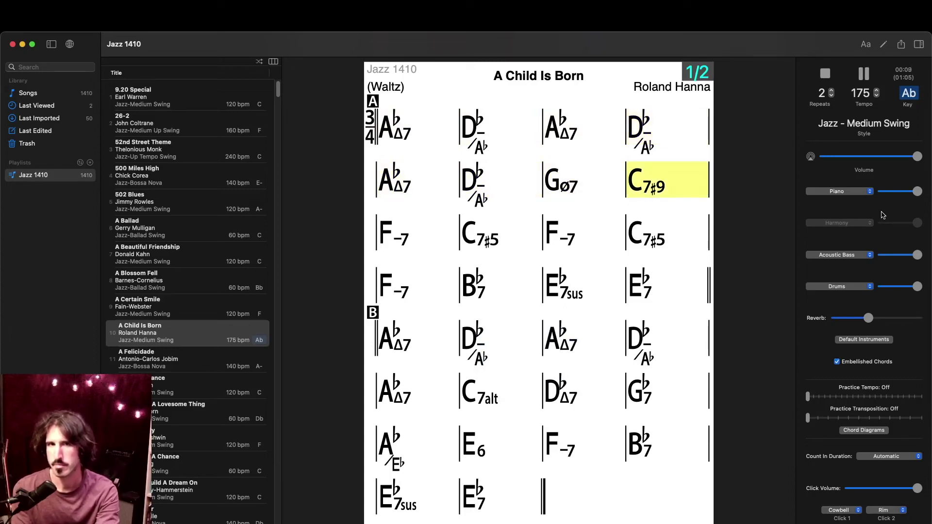
pyautogui.press('space')
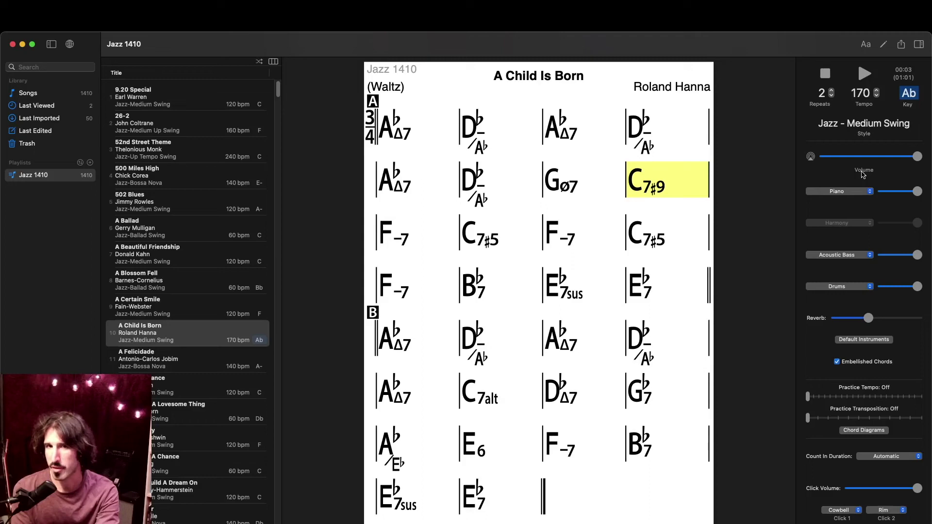
pyautogui.press('space')
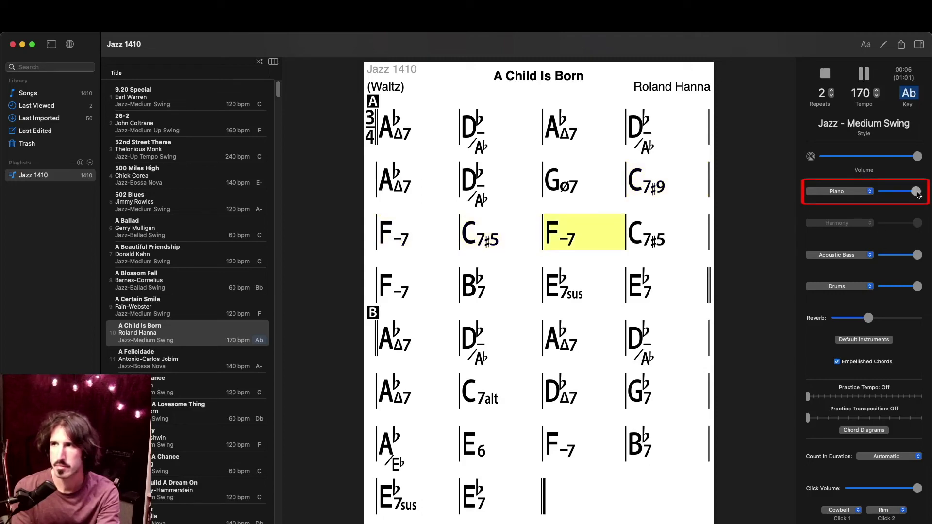
# - Dip and restore the piano volume, lower the reverb, and pause at 0:21
pyautogui.moveTo(916, 192); pyautogui.dragTo(884, 199)
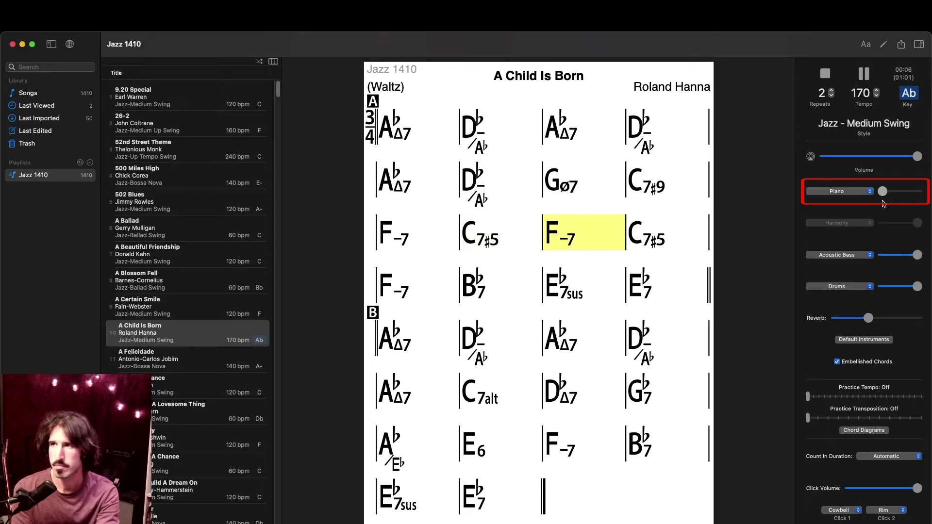
pyautogui.moveTo(884, 204); pyautogui.dragTo(919, 204)
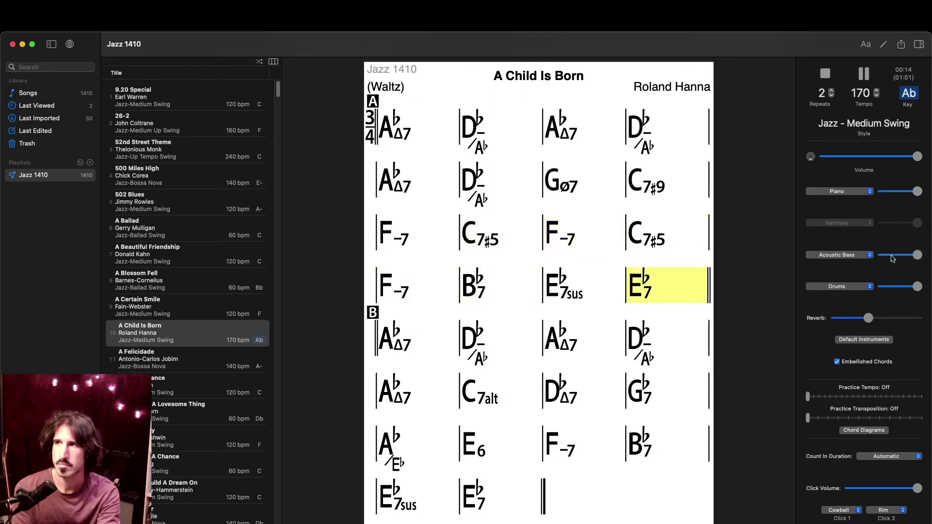
pyautogui.moveTo(869, 318); pyautogui.dragTo(851, 319)
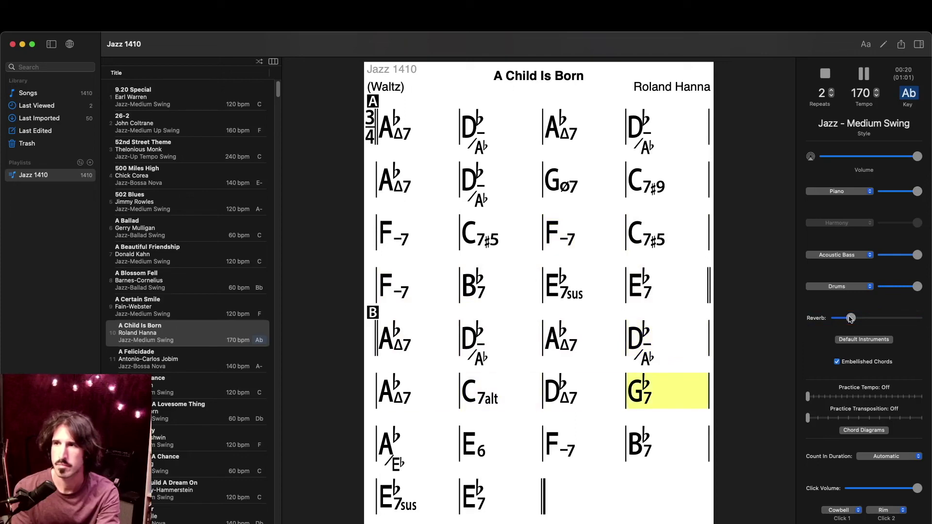
pyautogui.press('space')
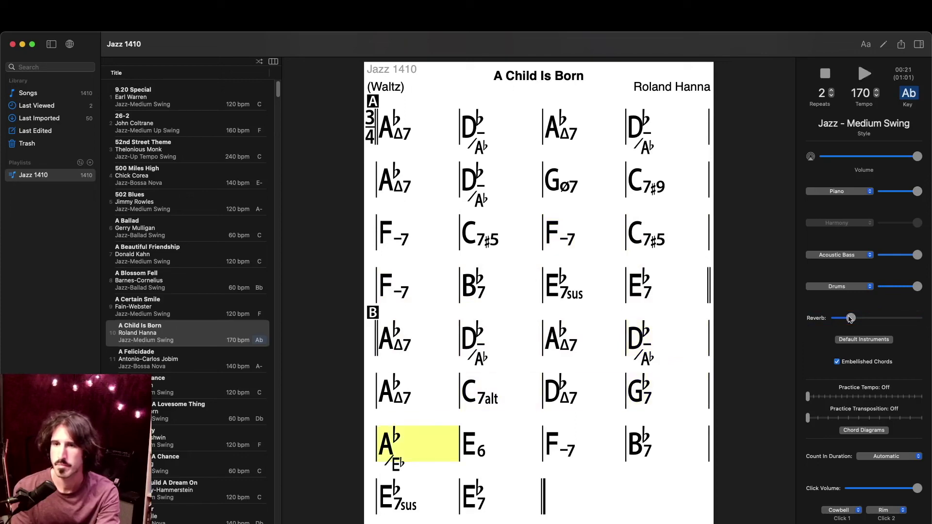
# - Play from the Ab∆7 bar 5 with a count-in, then stop playback
pyautogui.click(408, 172)
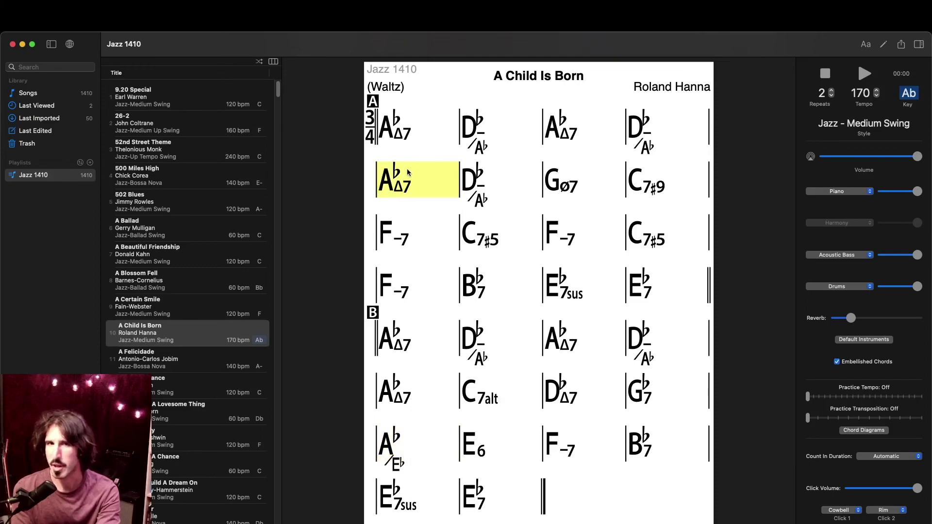
pyautogui.press('space')
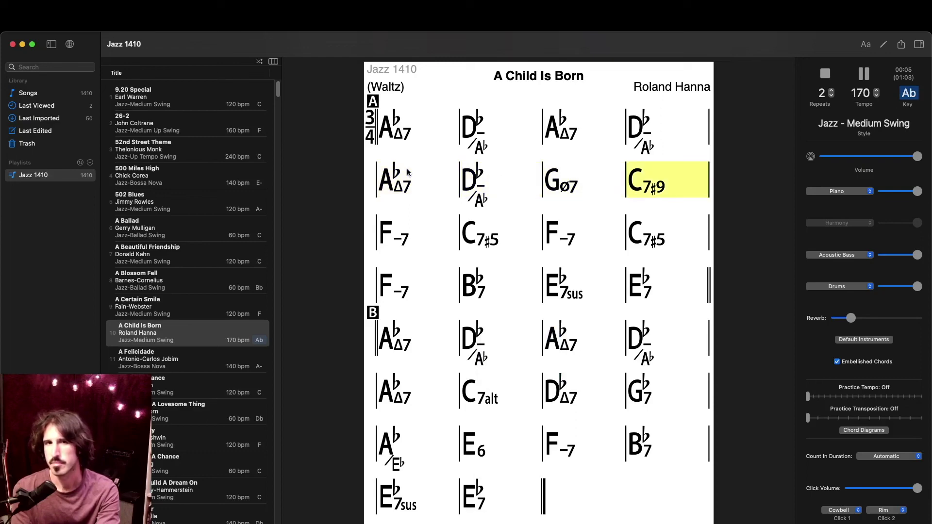
pyautogui.press('space')
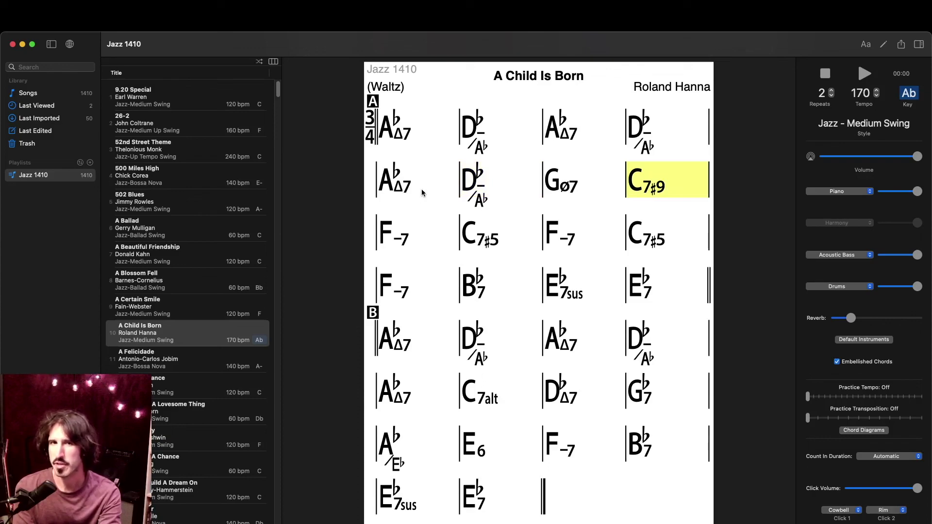
# - Select bars 5–8 (Ab∆7 to C7#9), loop them during playback, then pause
pyautogui.moveTo(421, 189); pyautogui.dragTo(631, 192)
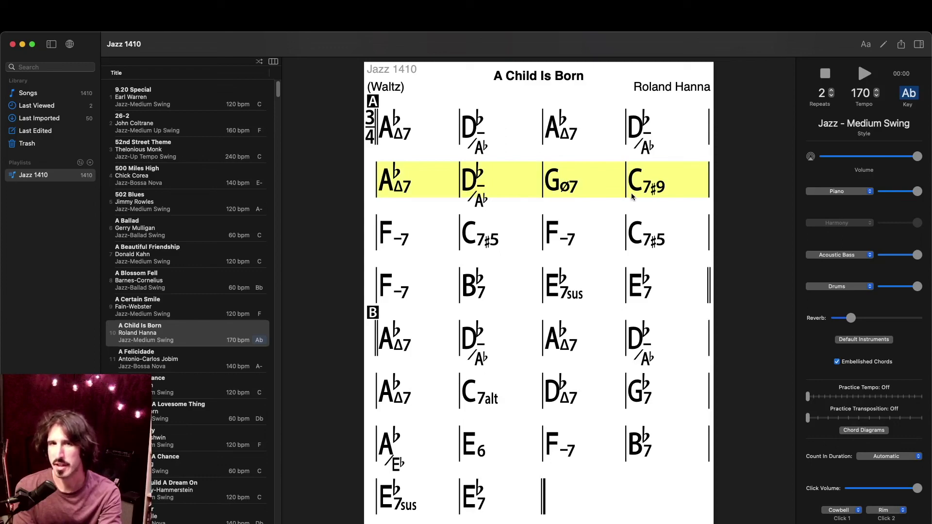
pyautogui.press('space')
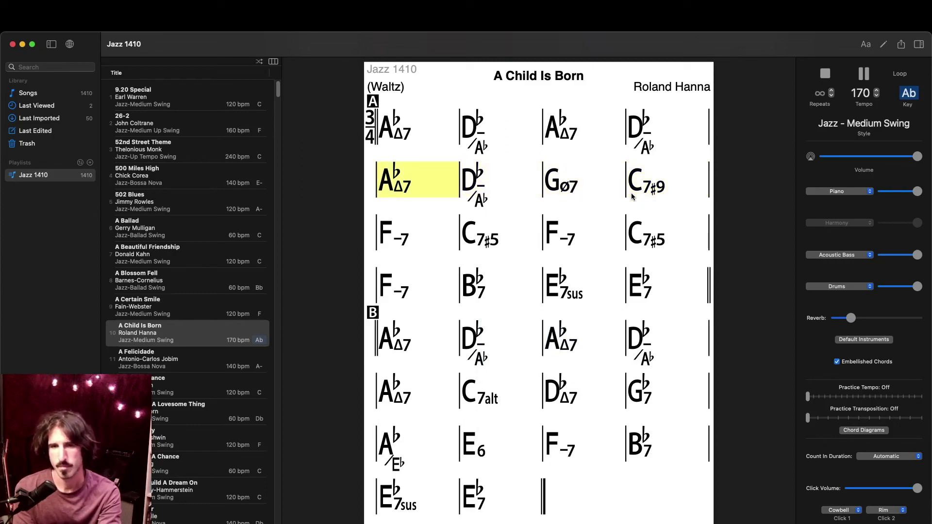
pyautogui.press('space')
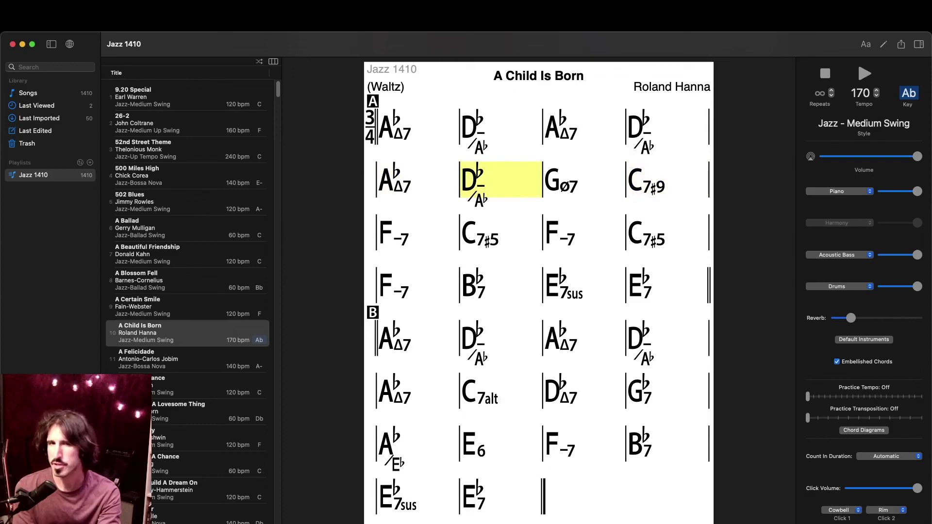